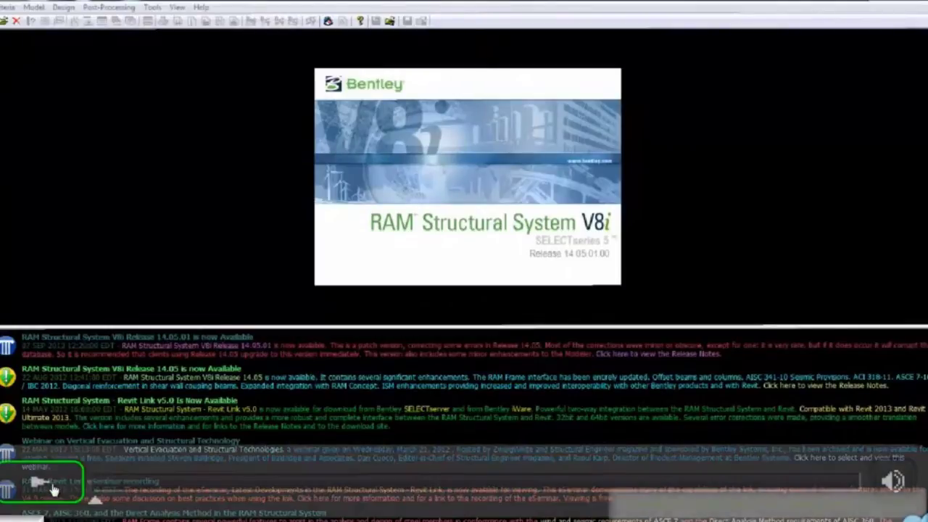
Start creating a model from an ISM repository, choosing Structural - Concrete Option.ism.dgn from the hospital project's designs folder as the source
key(alt+f)
mouse_move(56, 145)
click(211, 154)
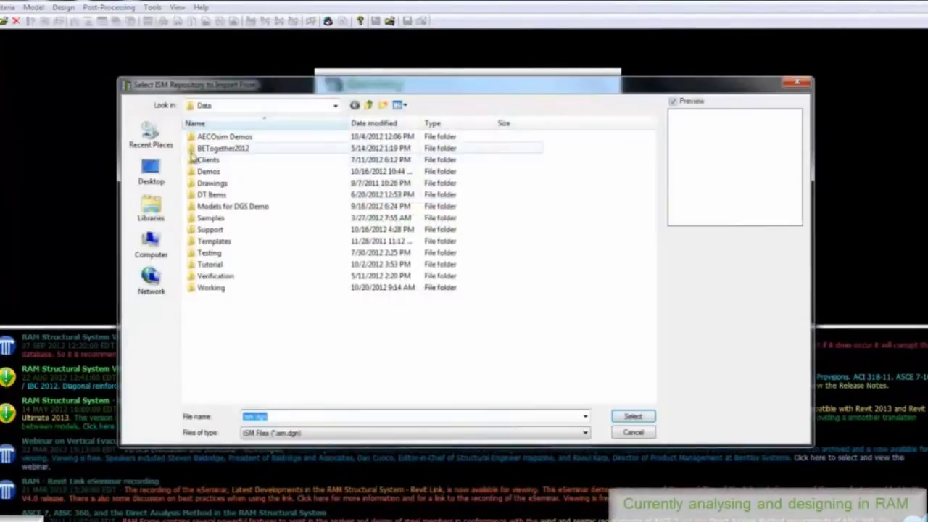
click(151, 135)
double_click(216, 151)
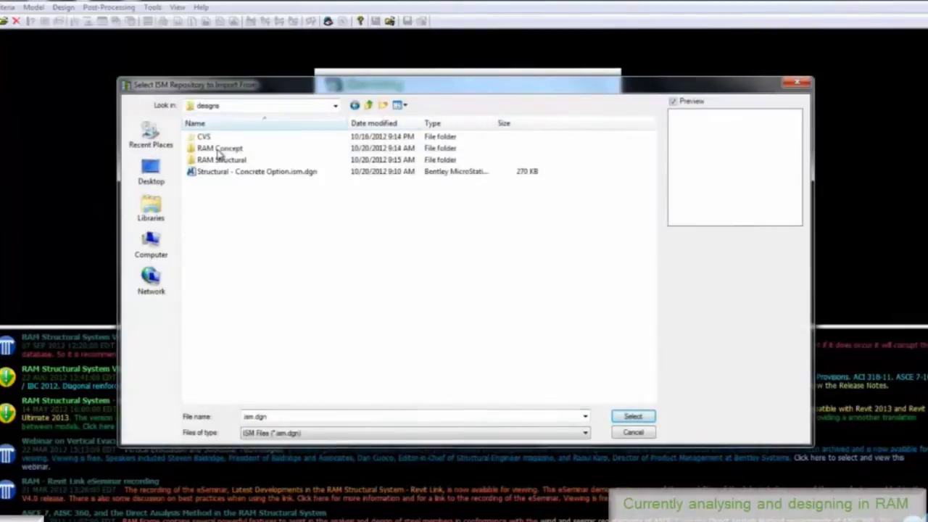
click(232, 176)
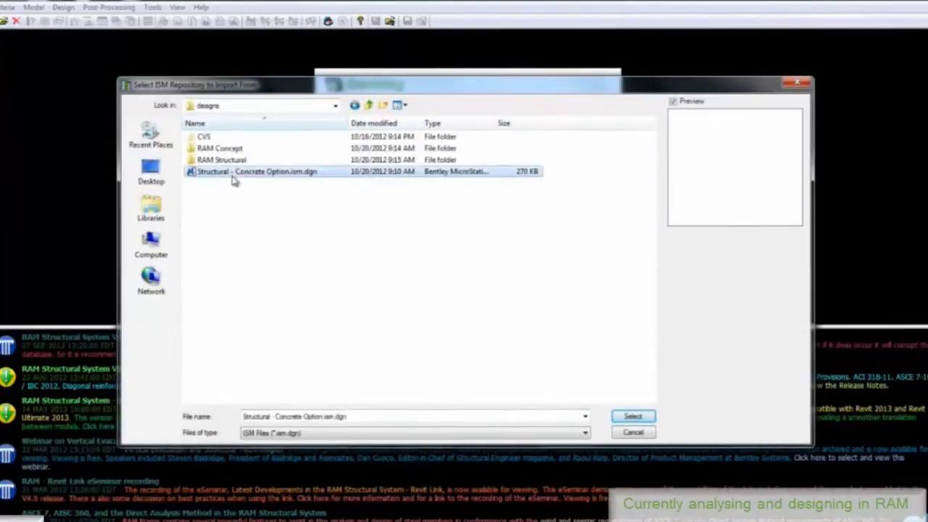
click(335, 105)
click(335, 105)
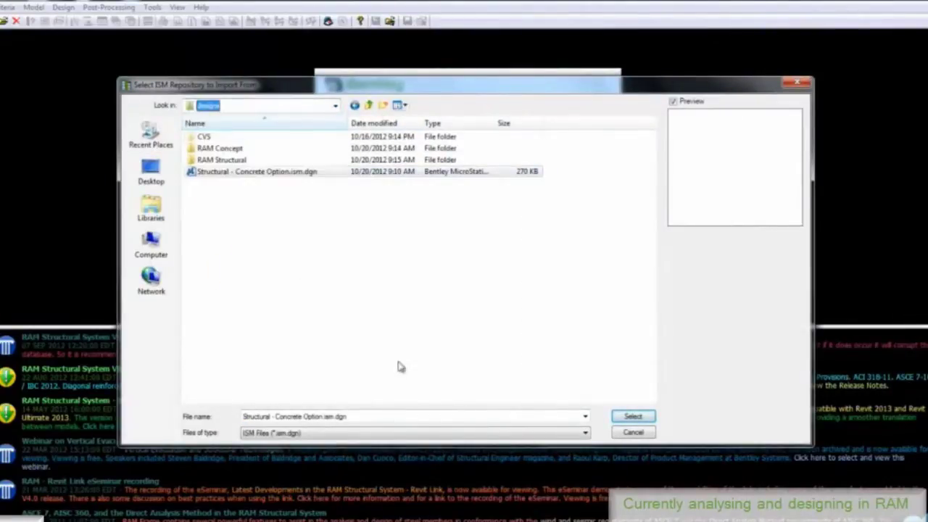
click(621, 415)
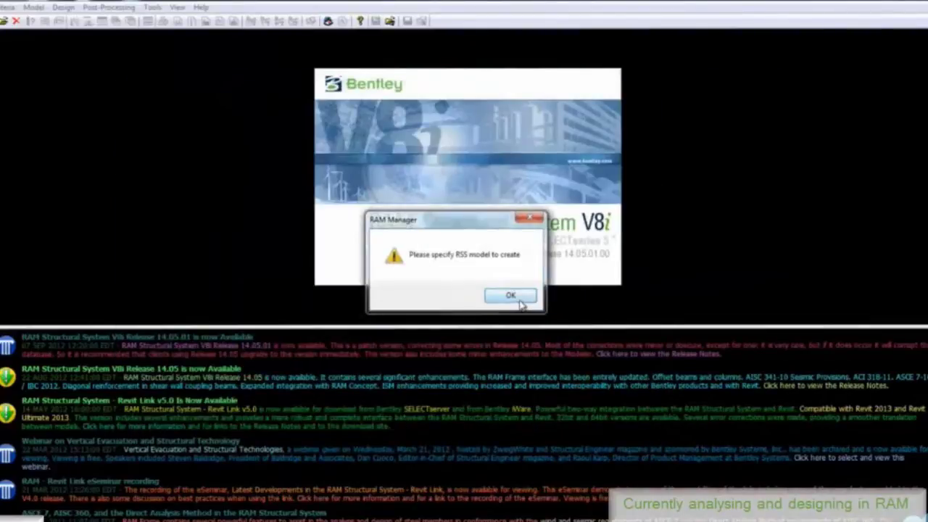
Specify a new RSS model named Structural - Concrete Option with SI units and save it in the RAM Structural folder
click(519, 302)
click(151, 137)
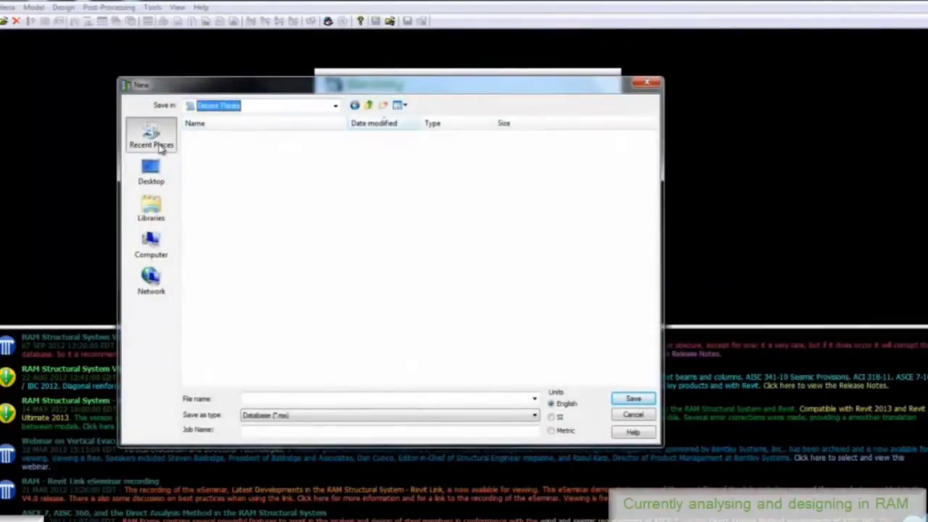
double_click(225, 138)
double_click(232, 160)
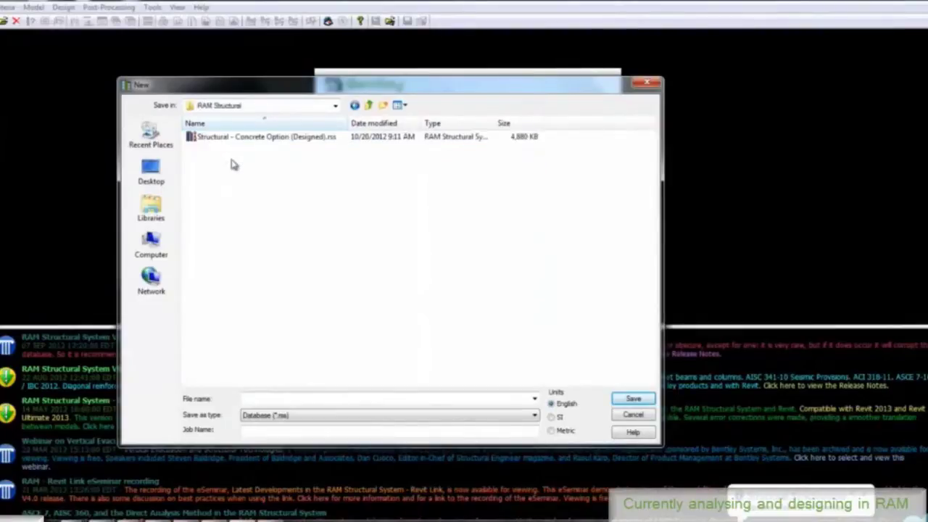
click(324, 400)
text(Str)
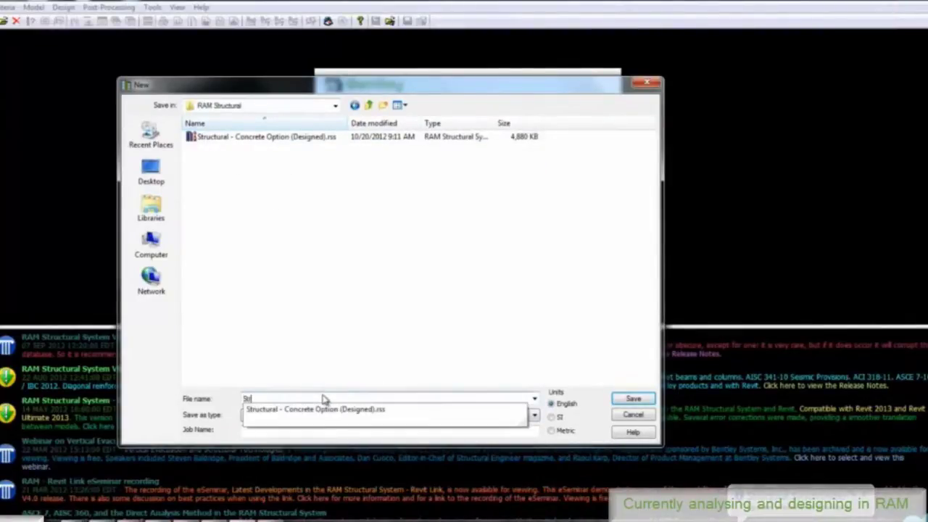
text(uctural - Concrete Option)
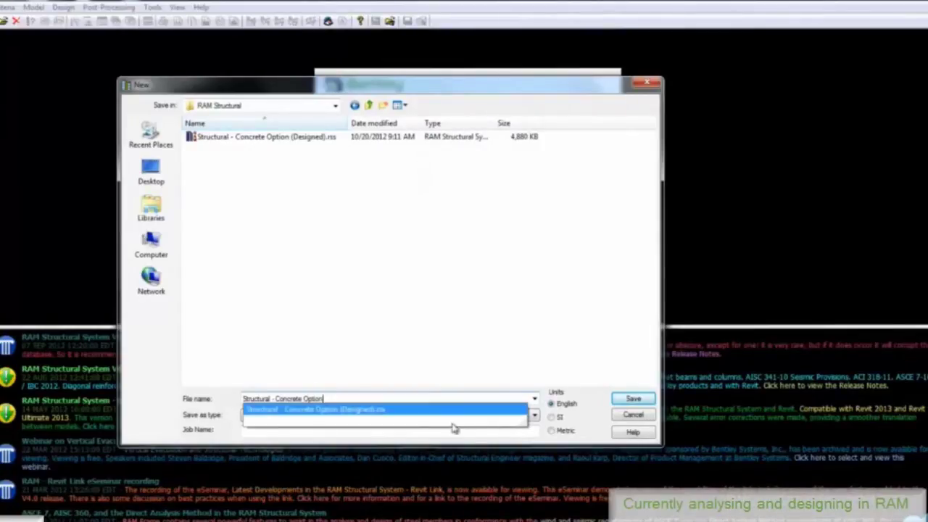
click(553, 418)
click(633, 398)
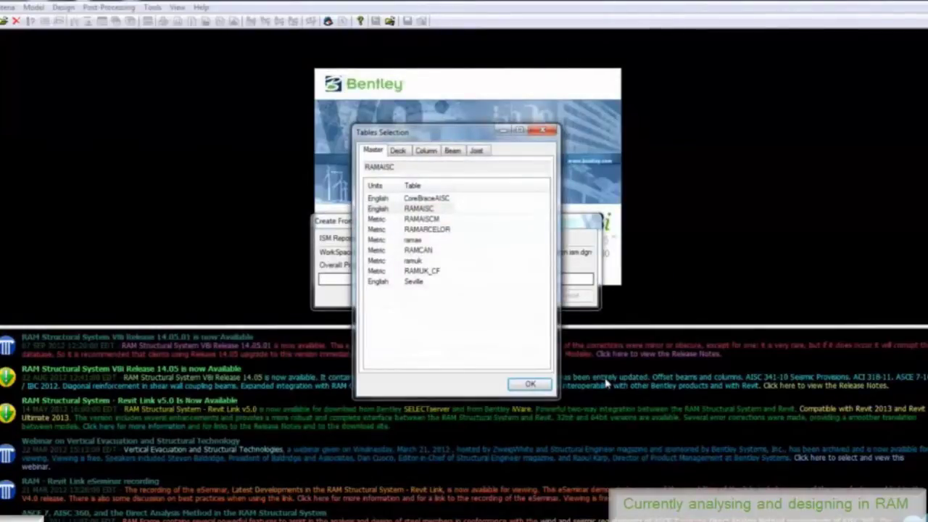
Choose the ramas master and deck tables and complete the creation of the model from the repository
click(390, 241)
click(398, 151)
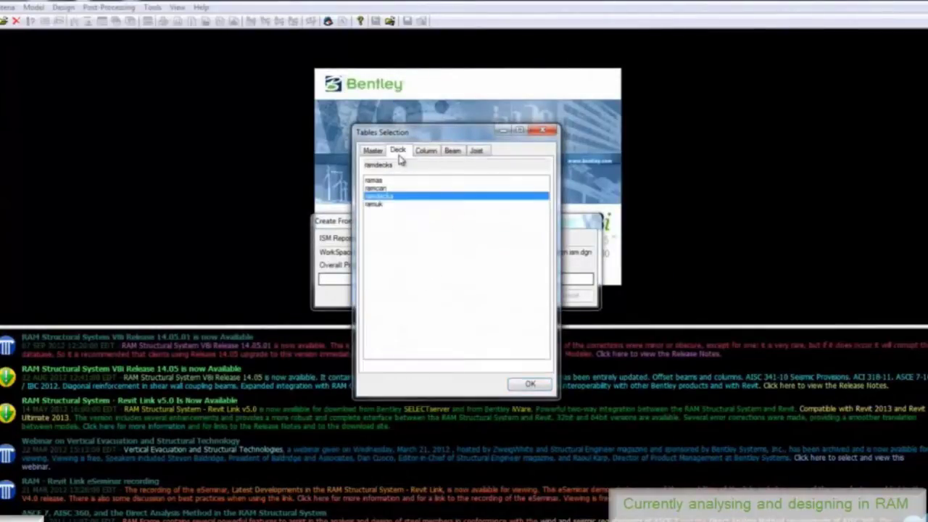
click(406, 181)
click(529, 383)
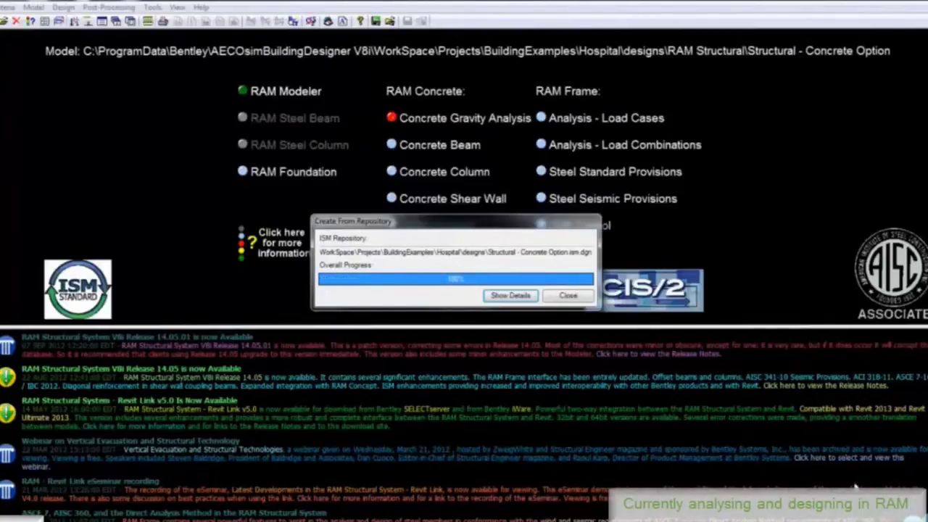
click(583, 299)
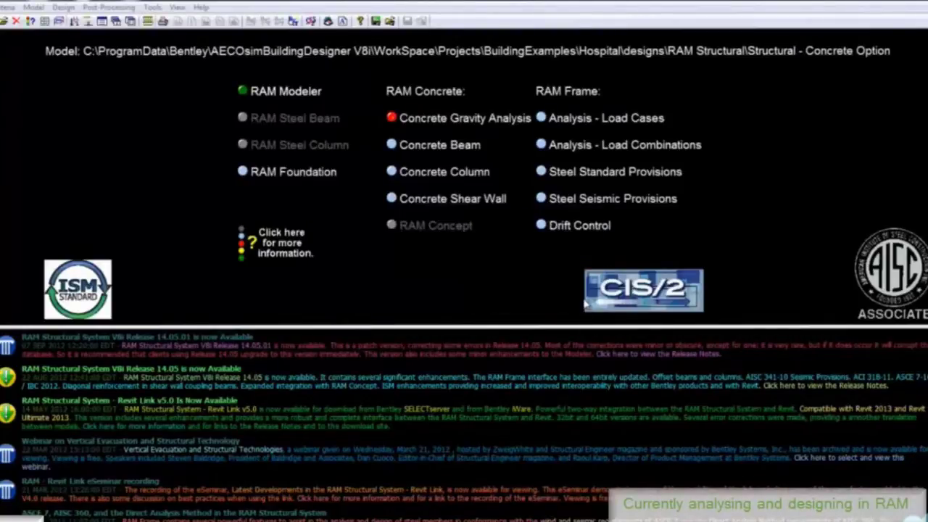
Inspect the imported hospital structure in 3D in the modeler and close the model
click(59, 21)
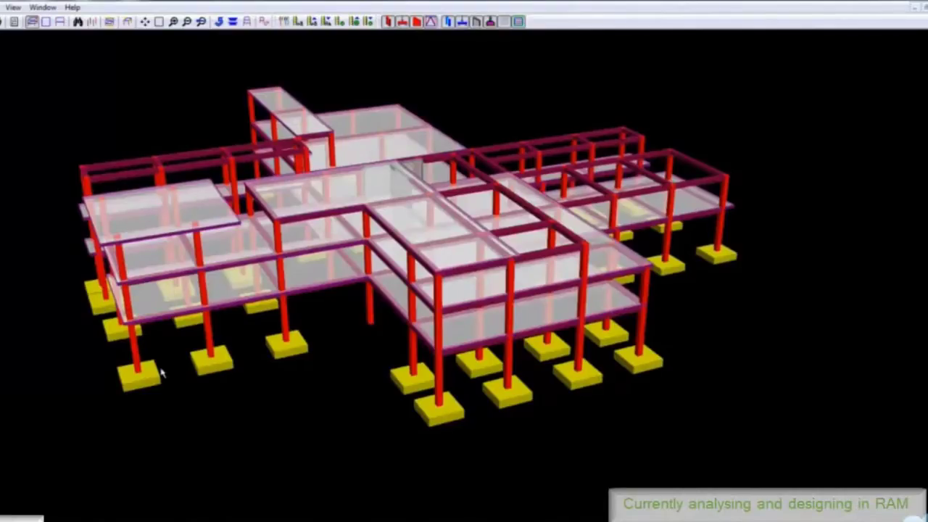
drag(162, 373, 402, 116)
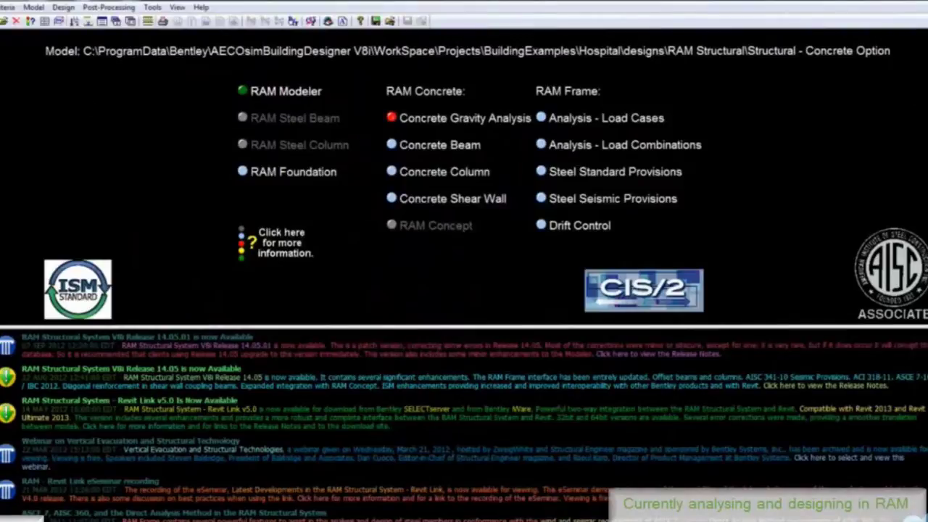
key(alt+f)
click(16, 64)
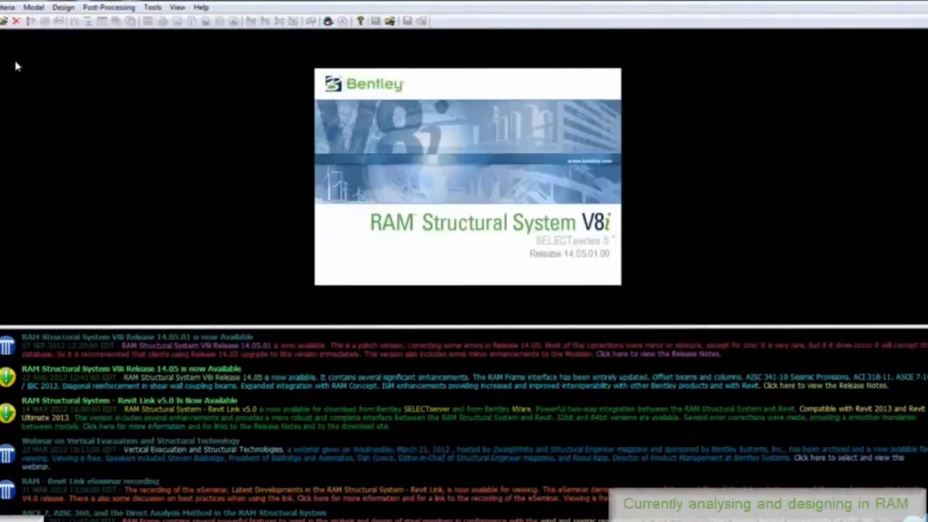
Delete the Structural - Concrete Option.rss file from the RAM Structural folder while browsing for a model to open
click(4, 21)
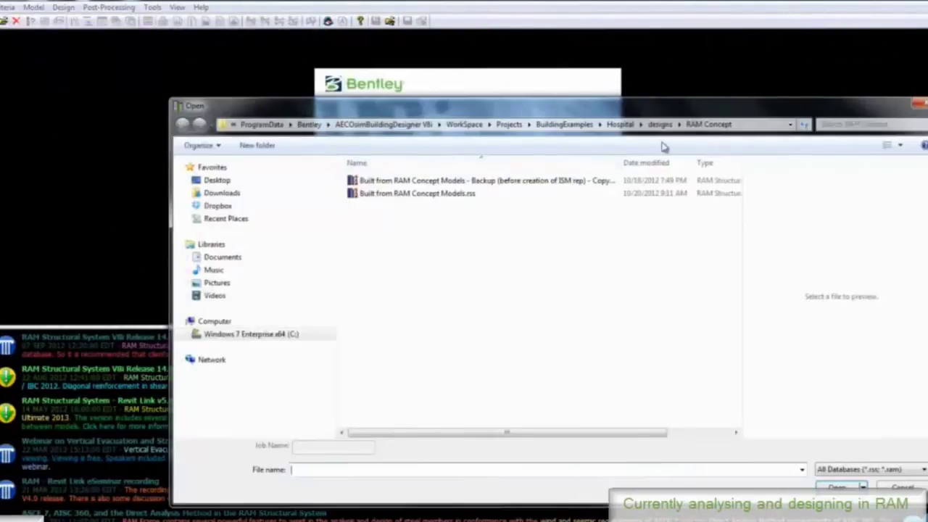
click(660, 124)
double_click(447, 207)
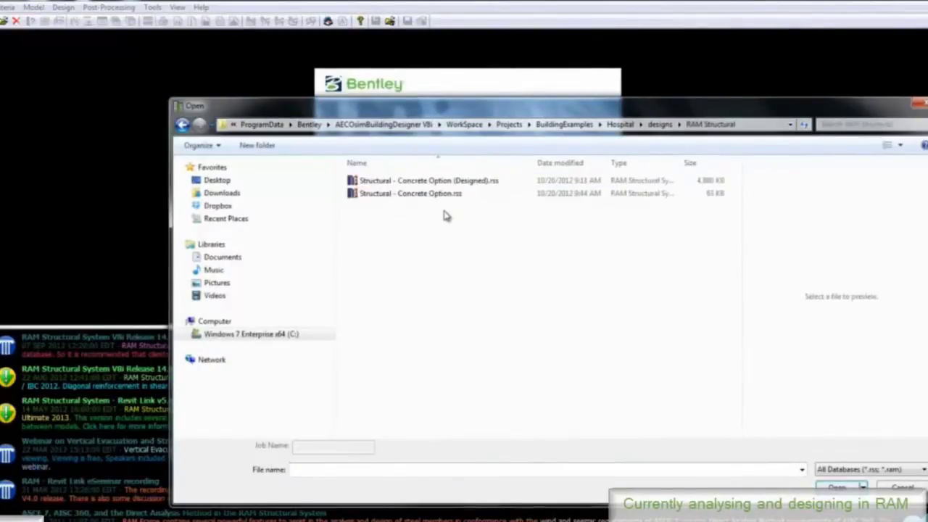
click(454, 195)
right_click(455, 195)
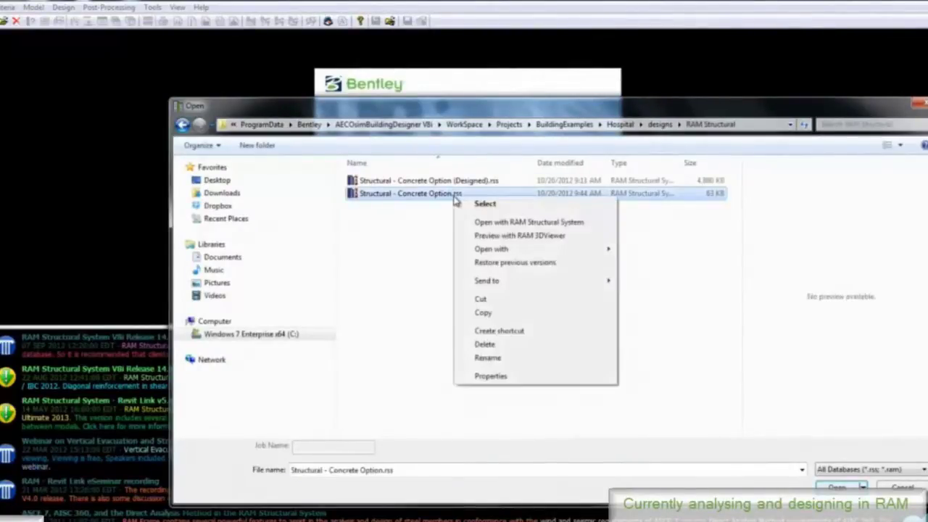
click(508, 345)
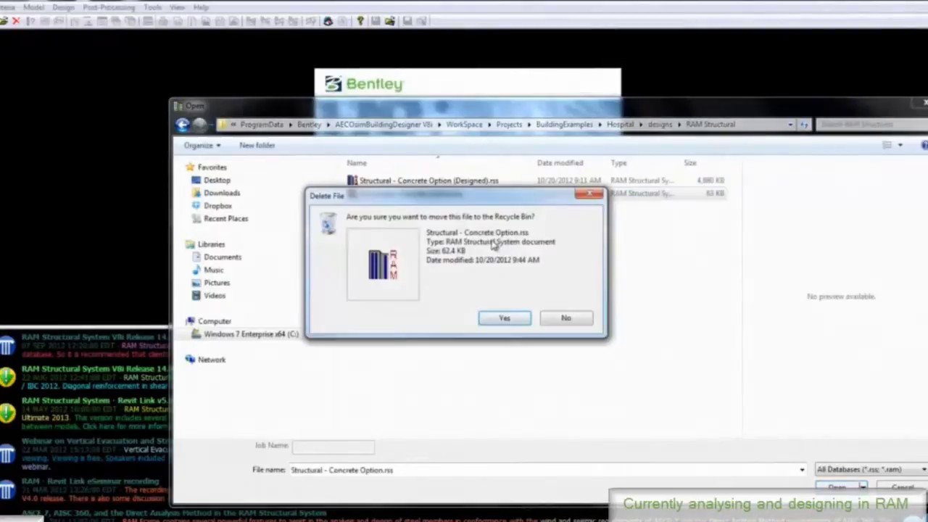
click(506, 317)
Rename the designed RSS model file as Structural - Concrete Option.rss and open it
click(478, 187)
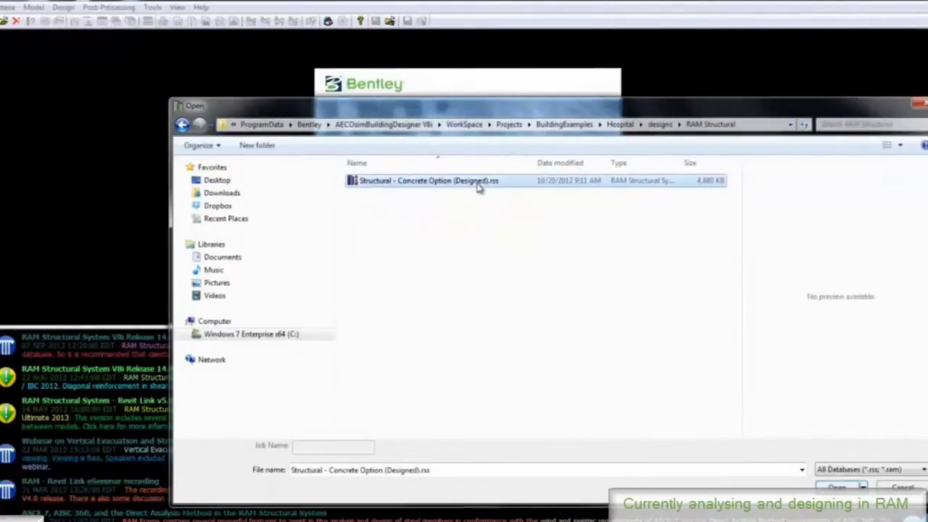
click(487, 182)
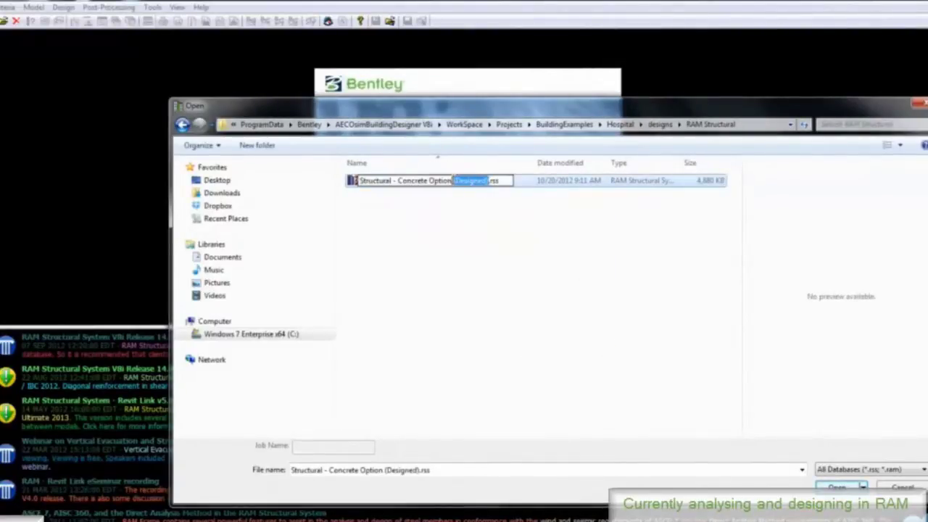
key(BackSpace)
click(519, 255)
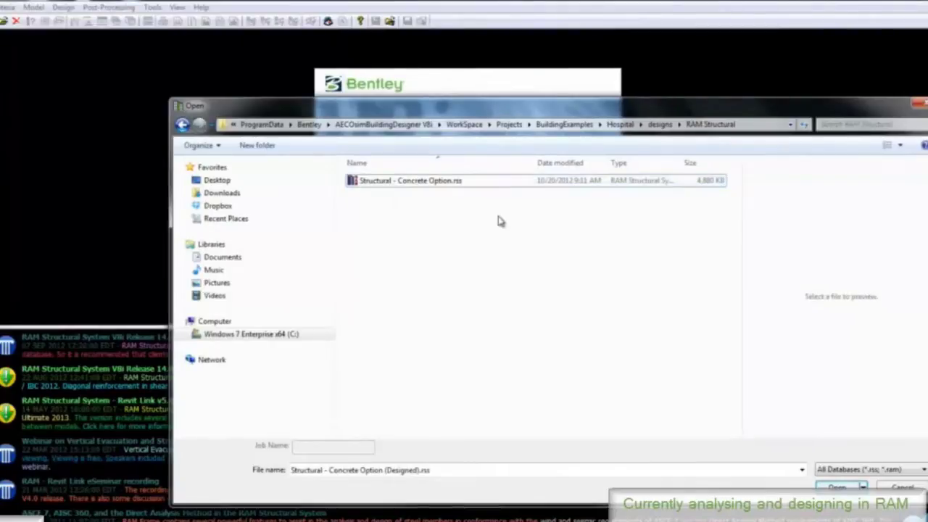
click(435, 185)
click(824, 482)
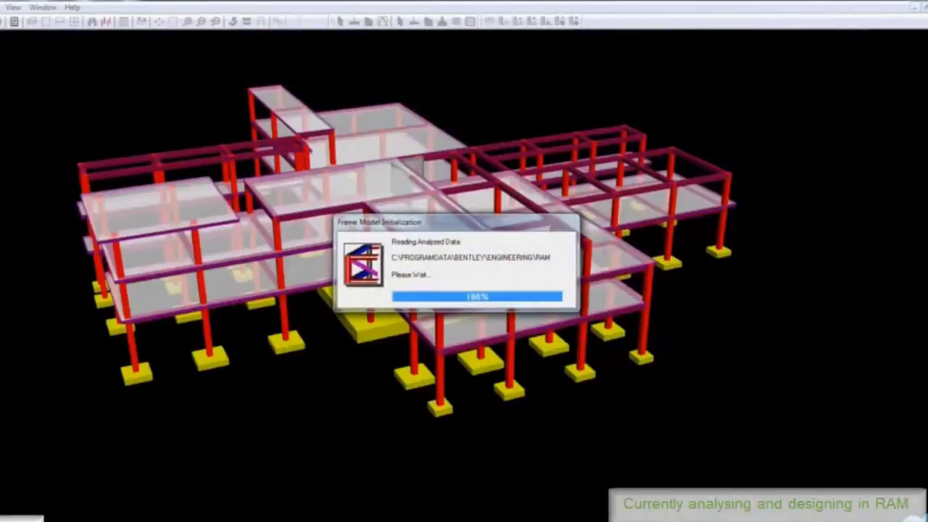
Load the analysed frame model and display its displaced shape with Z displacement contours for the RAMUSER dead load
click(580, 325)
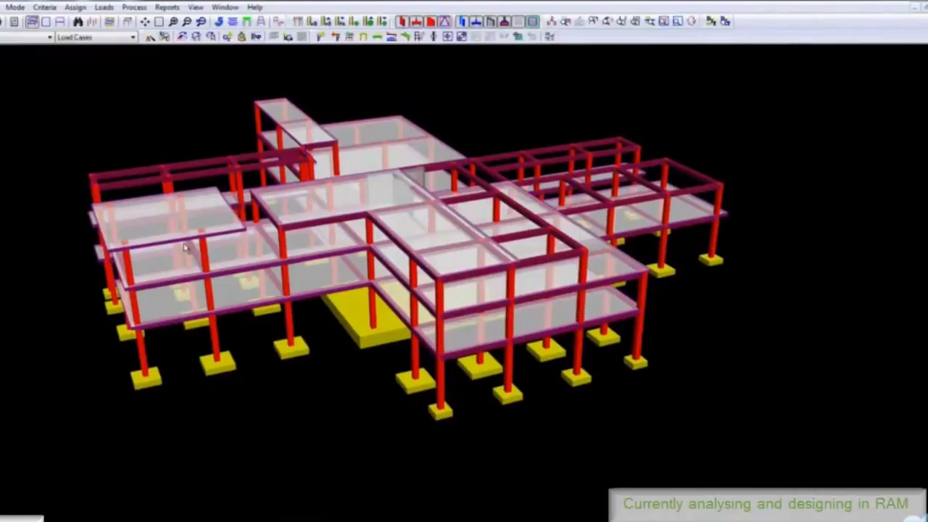
click(406, 36)
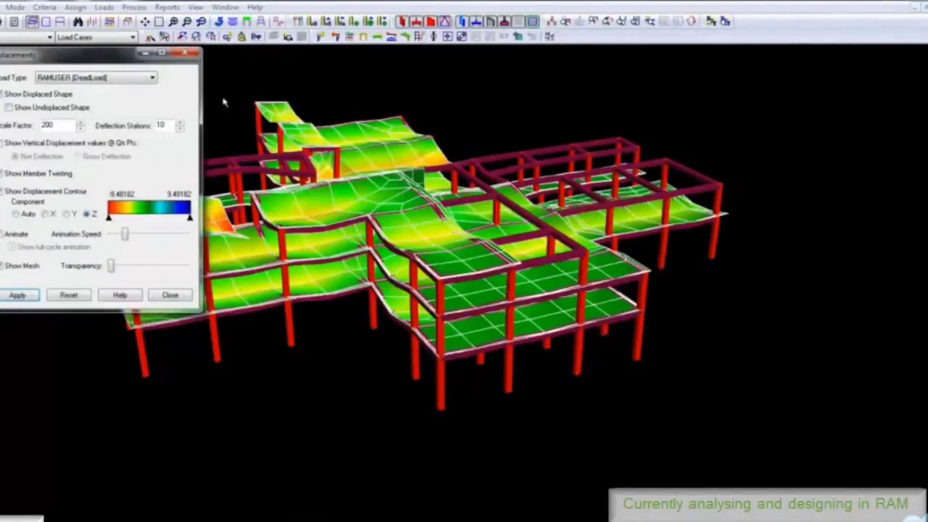
drag(274, 322, 448, 326)
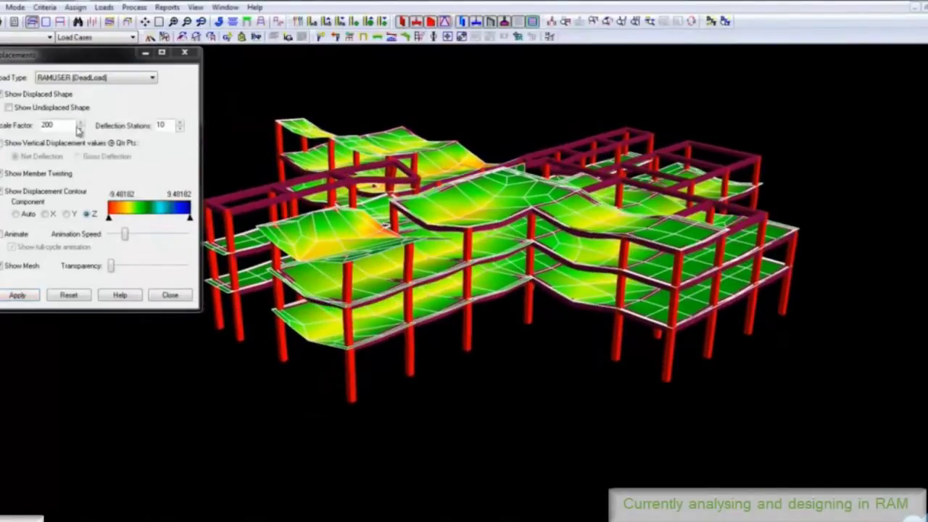
Set the displacement scale factor to 400 and animate the displaced shape
drag(78, 128, 9, 127)
text(400)
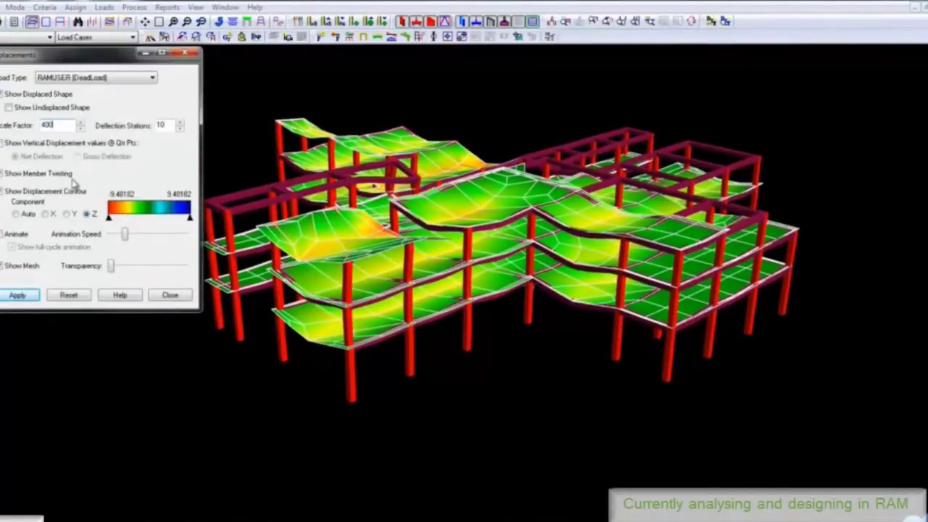
click(21, 236)
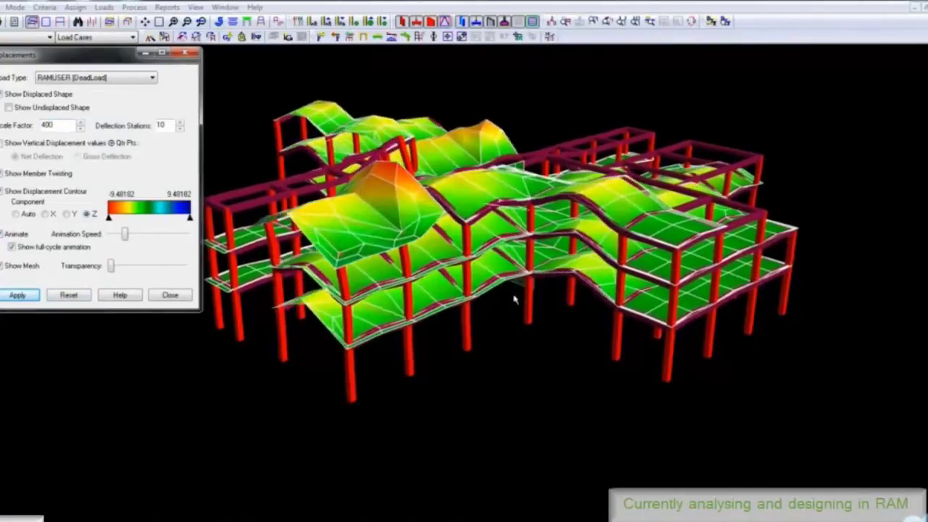
drag(516, 296, 477, 306)
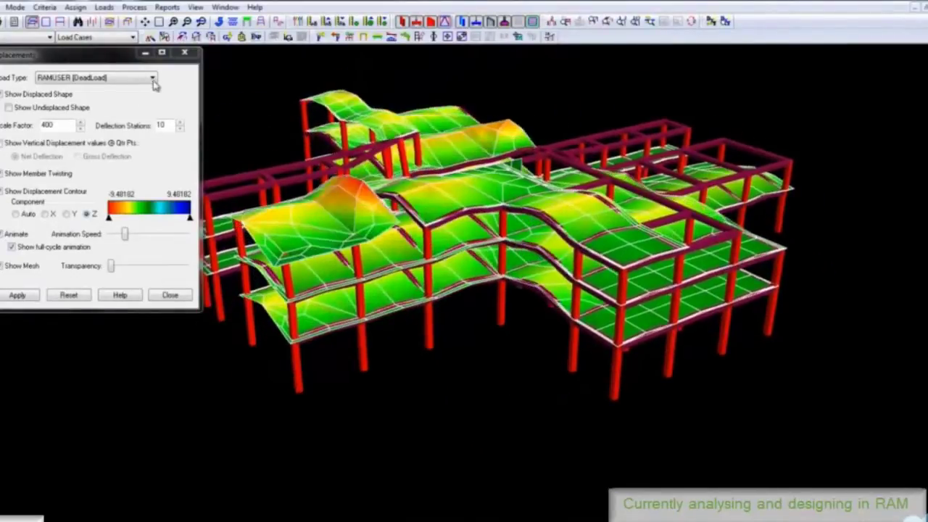
Show the displacements for the Wind_ASNZS1170_X wind load case
click(152, 77)
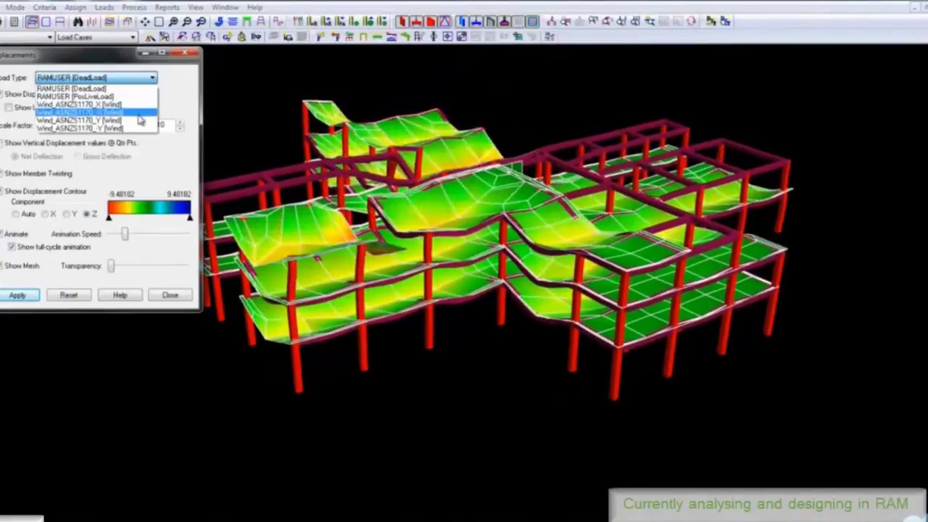
click(137, 115)
click(18, 295)
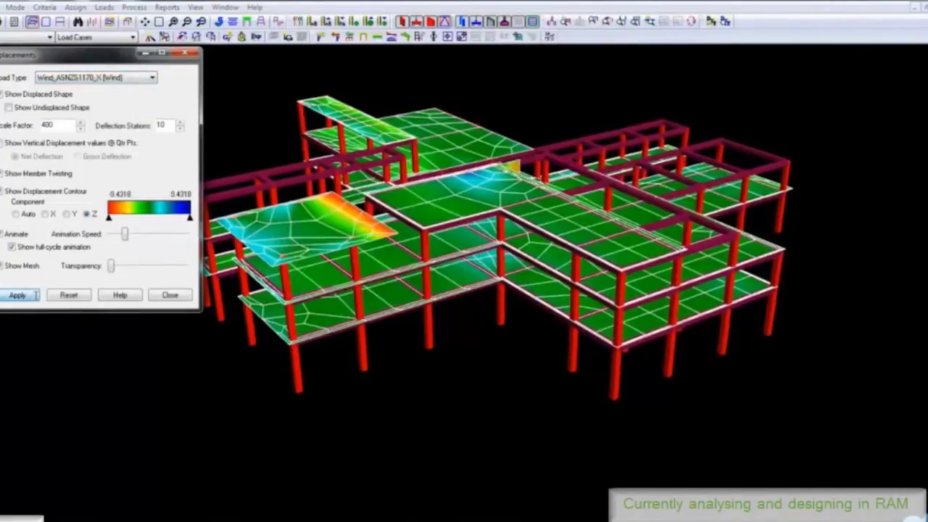
Set the displacement scale factor to 1200, apply it, and view the wind displacement animation from a low angle
drag(58, 125, 23, 129)
text(12)
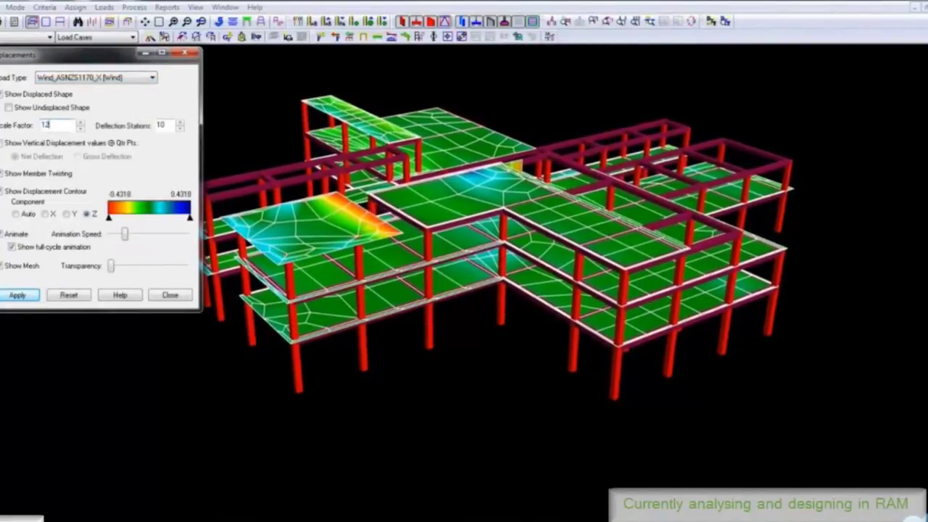
text(00)
click(16, 297)
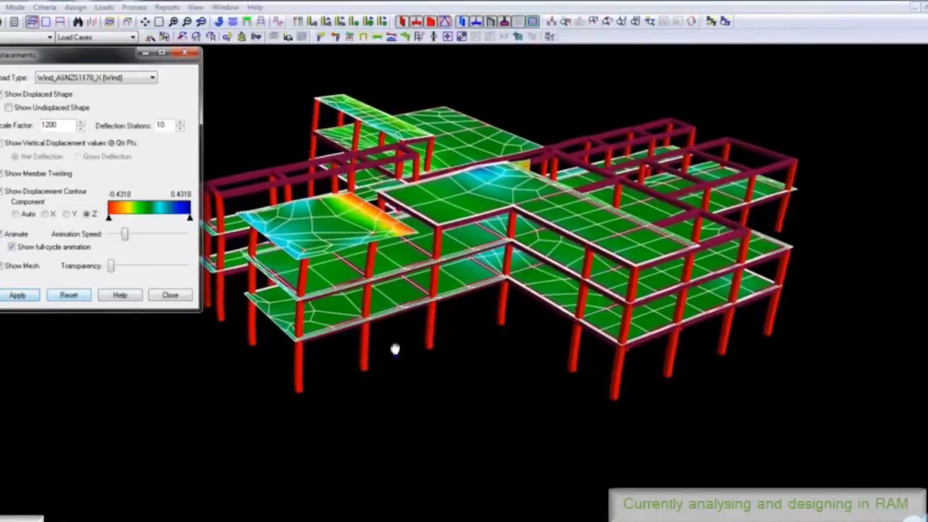
drag(332, 335, 319, 307)
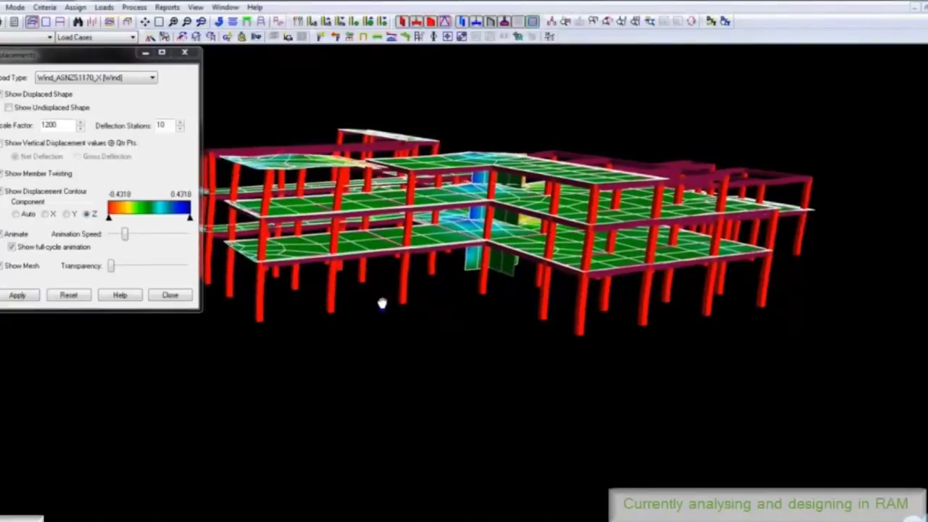
View the wind load displacement animation with X component displacement contours, and close the displacement settings
drag(424, 347, 428, 370)
click(45, 214)
click(17, 295)
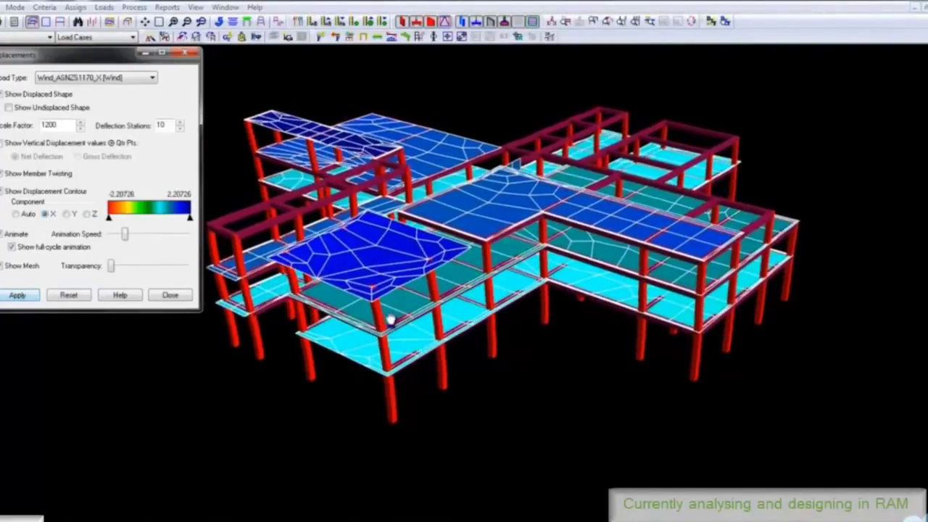
drag(409, 324, 379, 325)
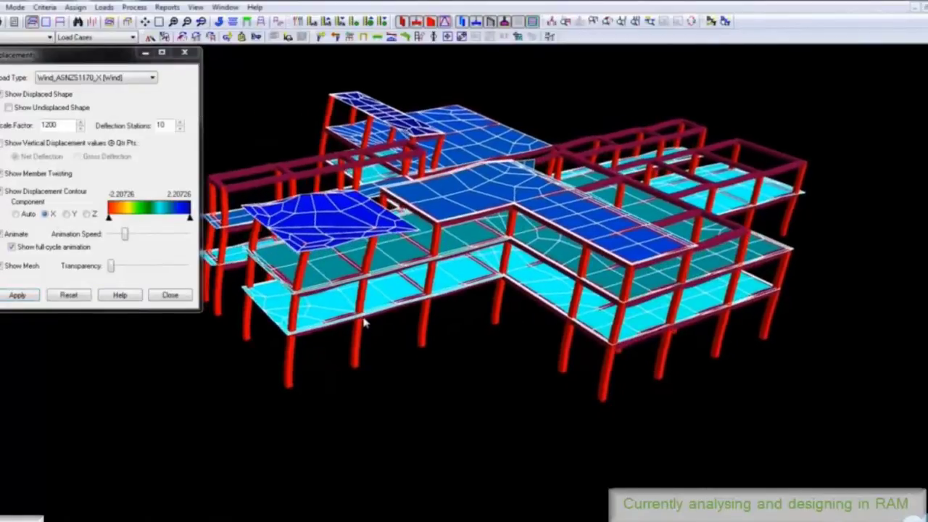
click(168, 296)
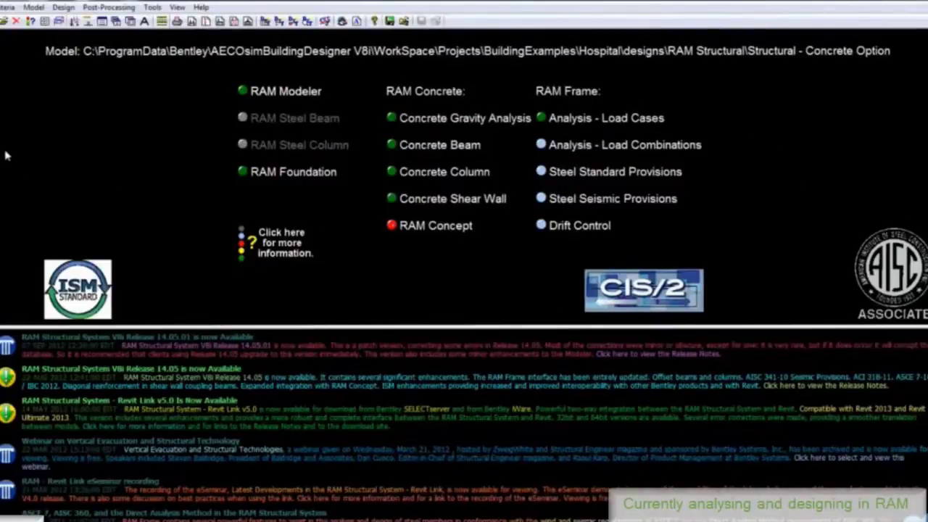
Open the model in Concrete Gravity Analysis and switch to the Concrete Shear Wall mode
click(427, 117)
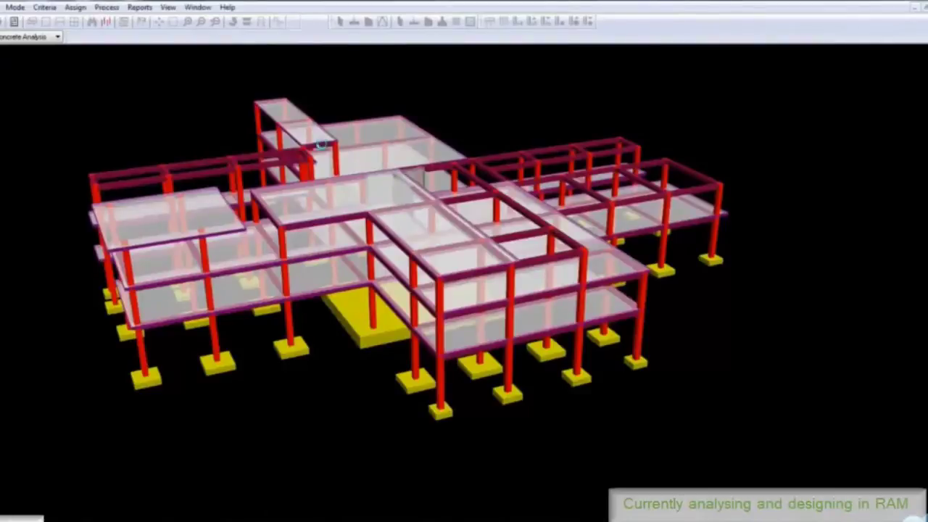
click(56, 37)
click(56, 71)
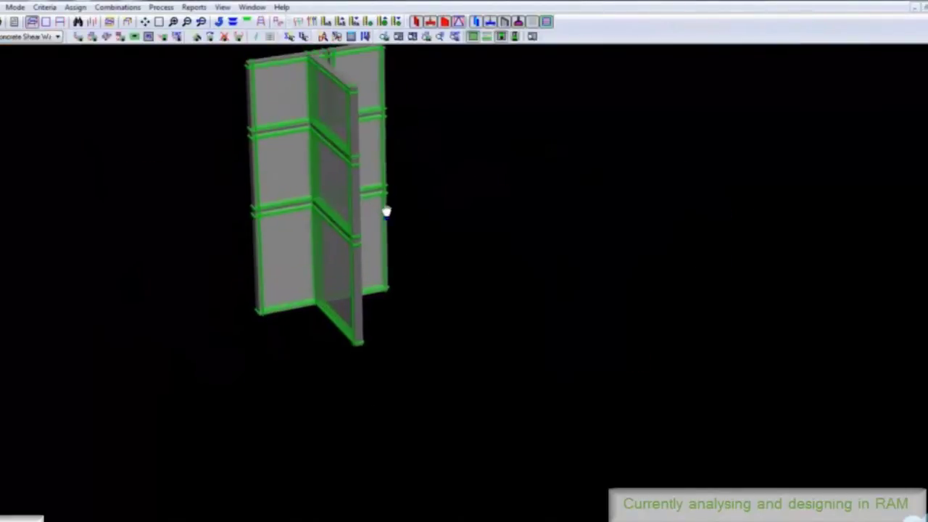
Display the vertical and horizontal reinforcement labels on the shear wall panels
click(440, 38)
scroll(291, 202, up, 3)
middle_drag(269, 199, 292, 214)
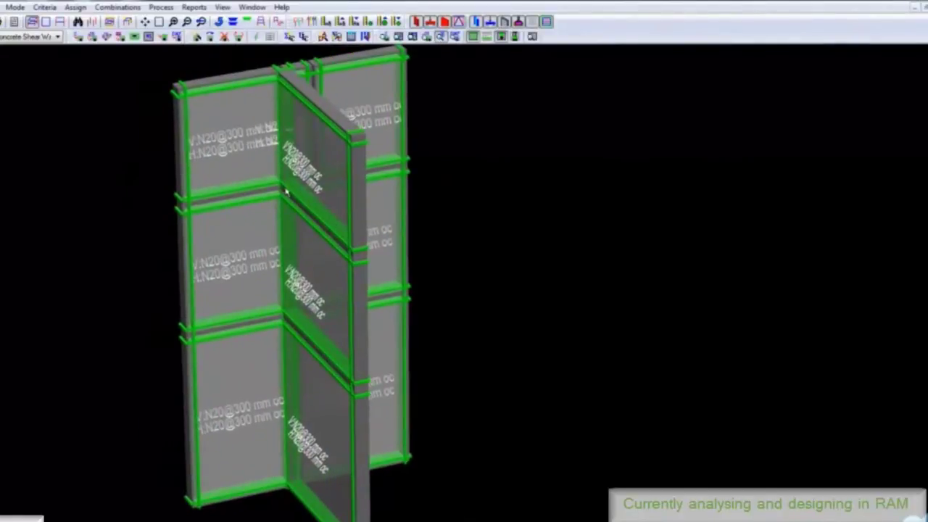
Open the shear wall group for detailed design review and show its section cuts, section cut labels and reinforcing bars
click(337, 37)
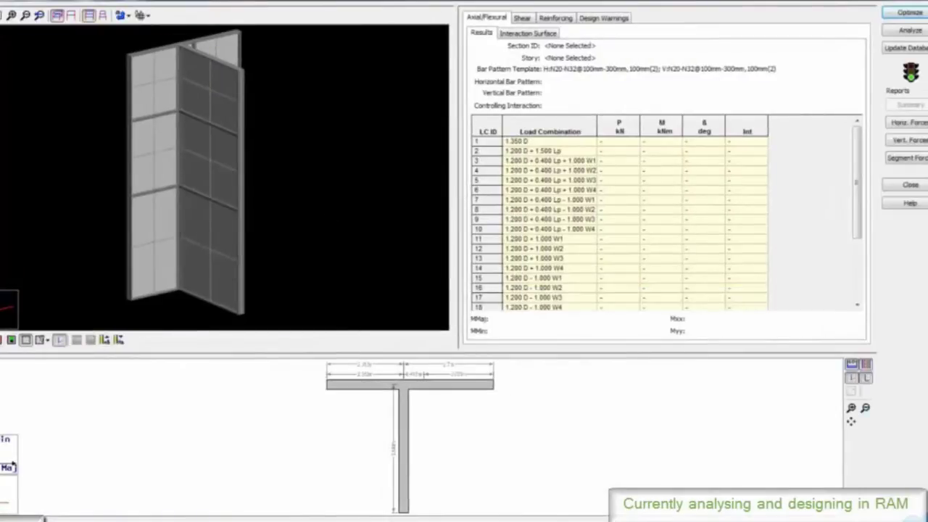
click(76, 339)
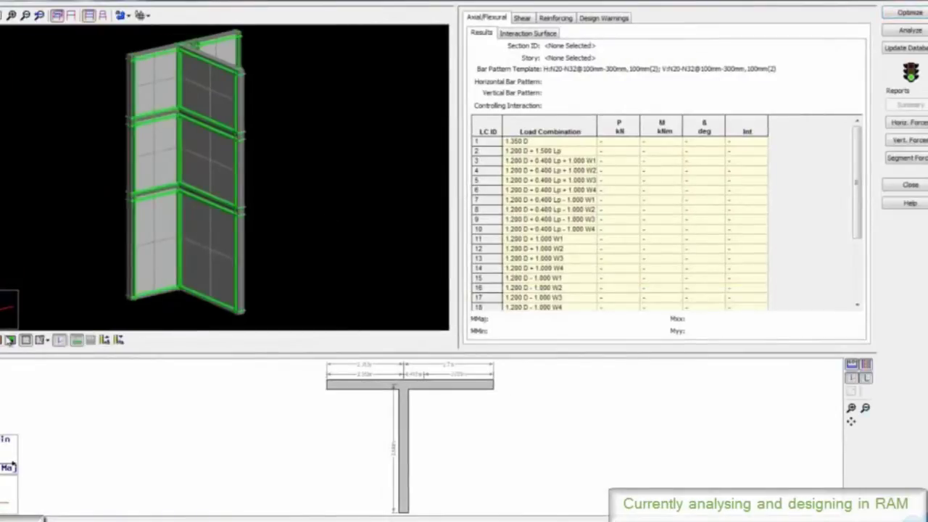
click(77, 340)
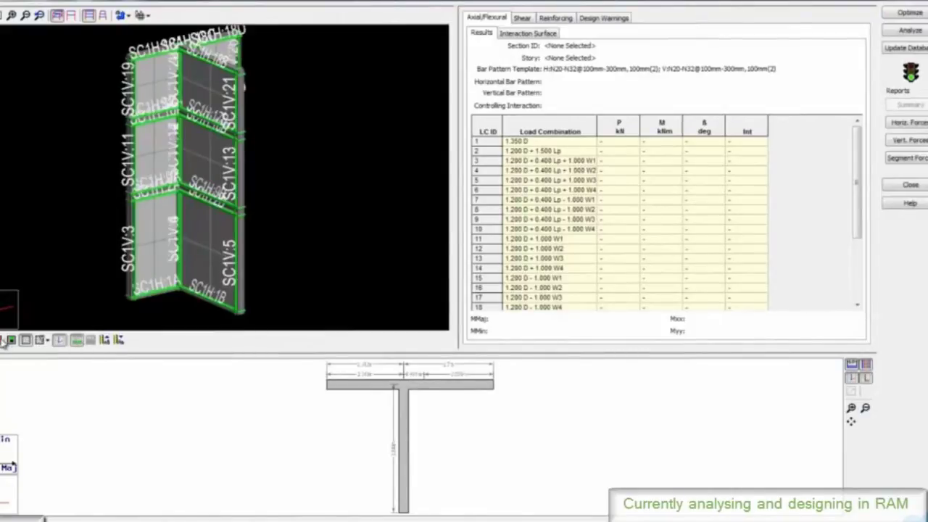
scroll(154, 280, up, 5)
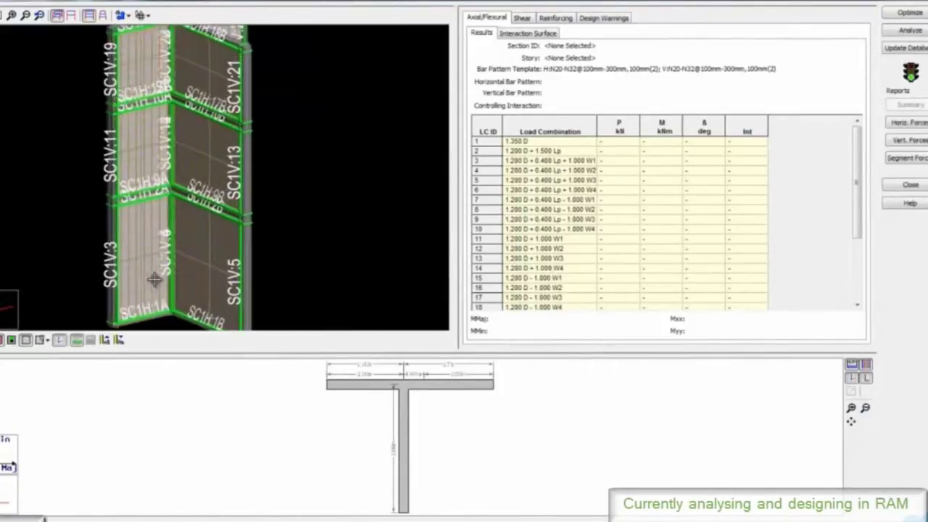
scroll(155, 279, up, 1)
click(26, 341)
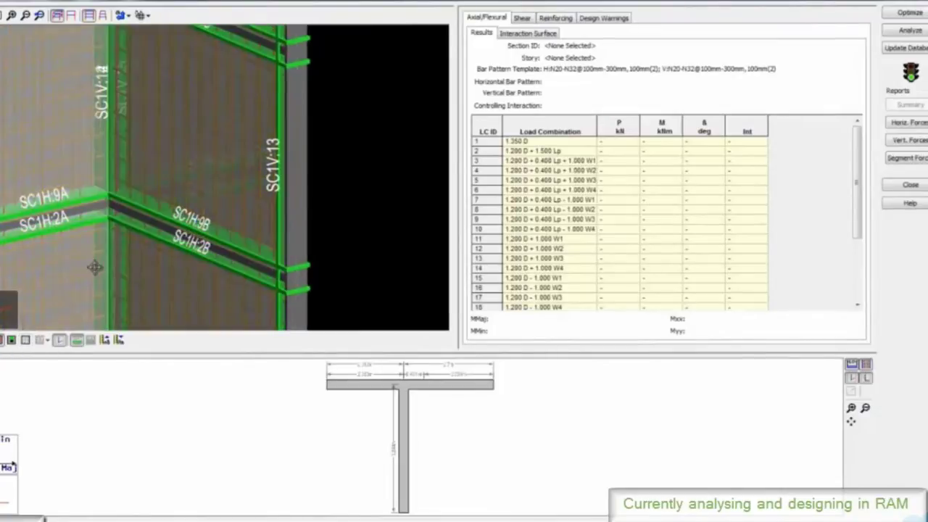
Select section cut SC1H:1B at the base of the wall to show its axial/flexural results
click(149, 17)
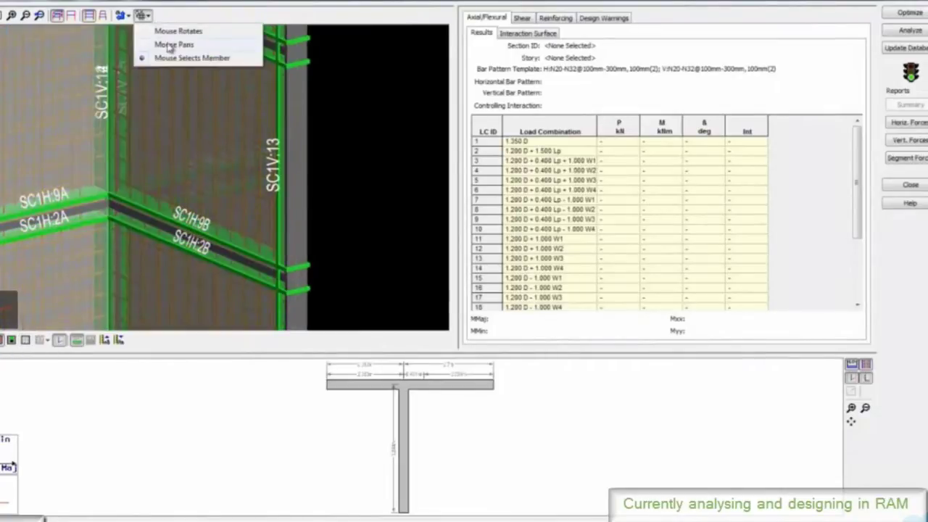
click(170, 44)
drag(164, 286, 235, 65)
drag(230, 222, 227, 163)
scroll(216, 160, up, 1)
scroll(216, 164, up, 1)
click(147, 15)
click(174, 59)
click(317, 268)
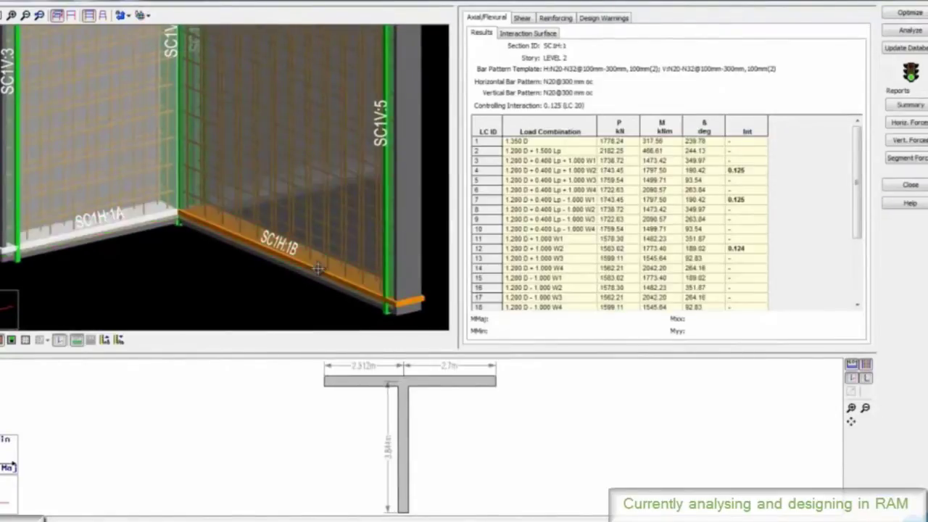
Enlarge the wall cross-section and the results table to examine the bar layout and load combination forces
drag(471, 355, 471, 266)
scroll(397, 337, up, 5)
scroll(397, 337, up, 2)
middle_drag(437, 318, 445, 447)
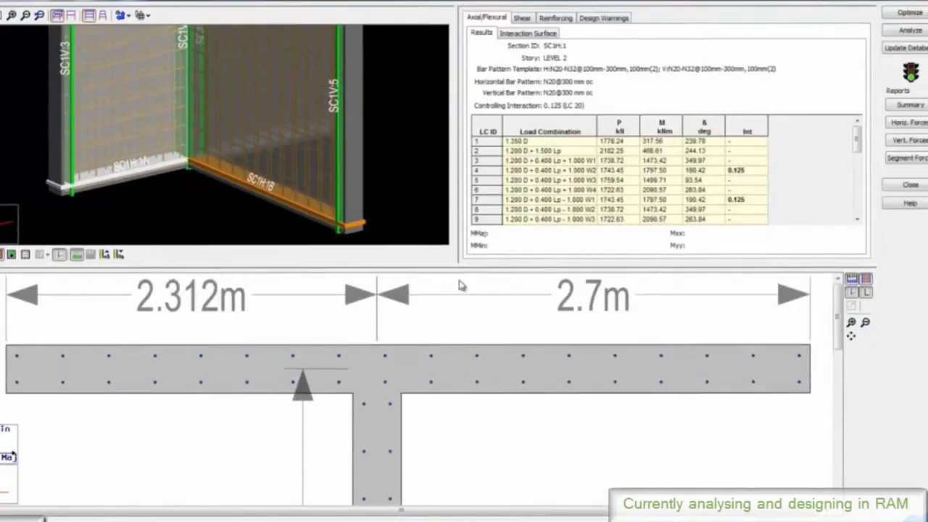
drag(453, 264, 366, 379)
drag(507, 123, 550, 127)
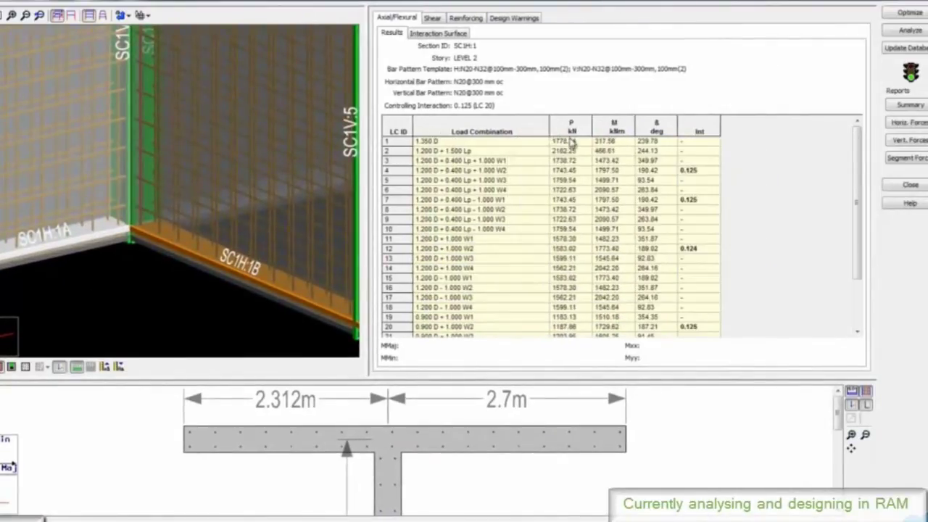
Examine the interaction surface for load combination 20 (0.900 D + 1.000 W2), and close the shear wall design
click(393, 328)
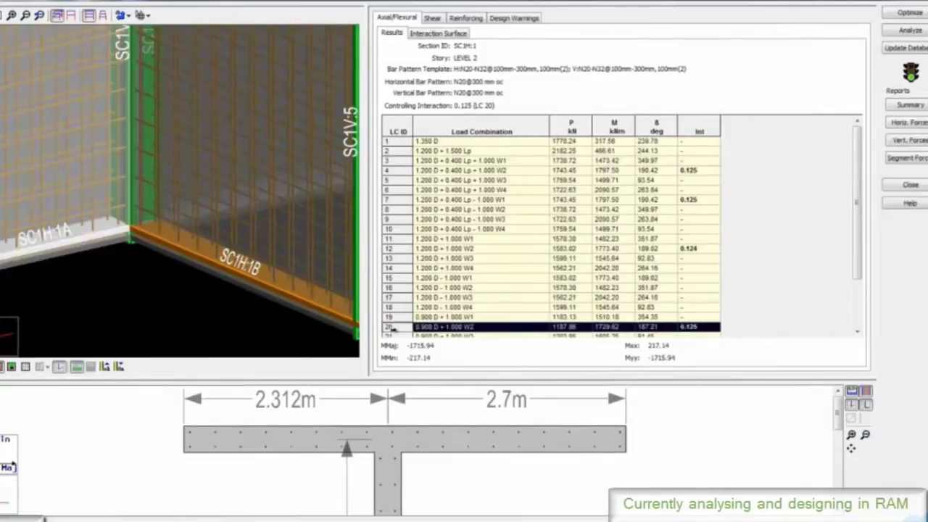
scroll(855, 218, down, 2)
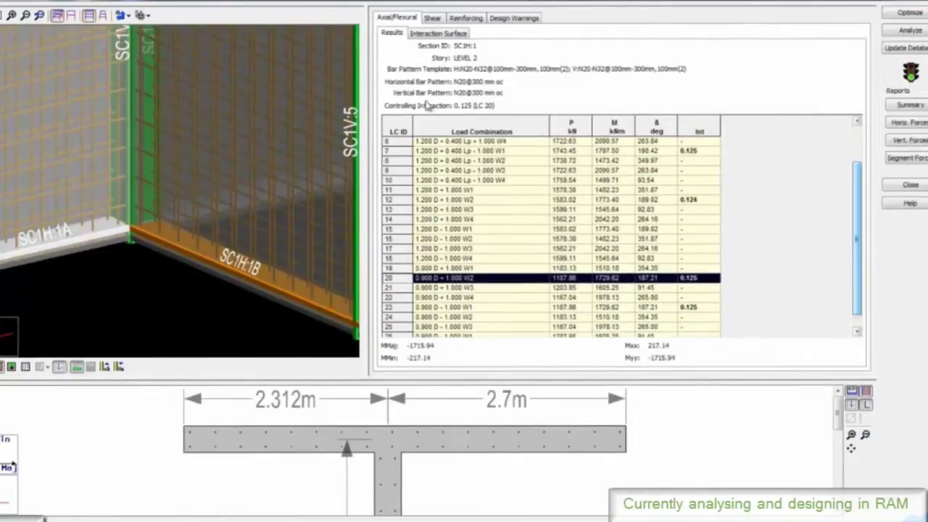
click(437, 33)
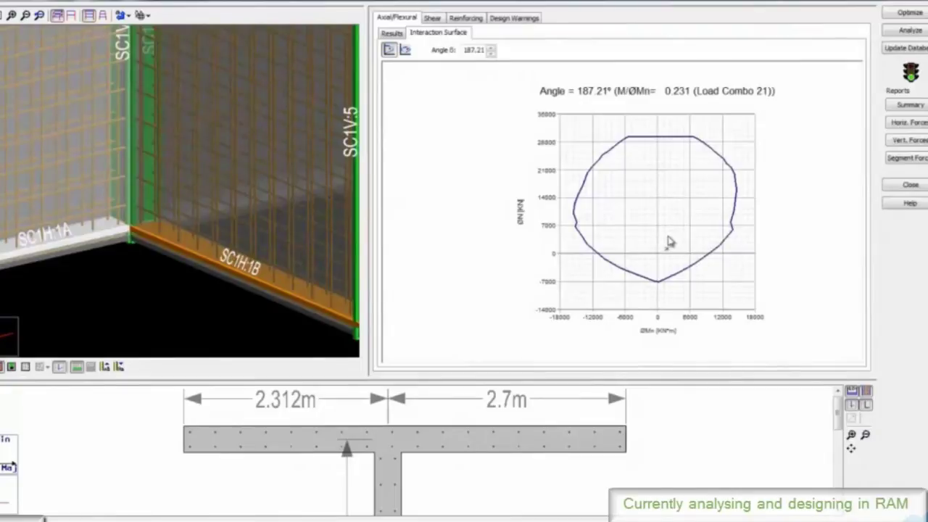
click(911, 185)
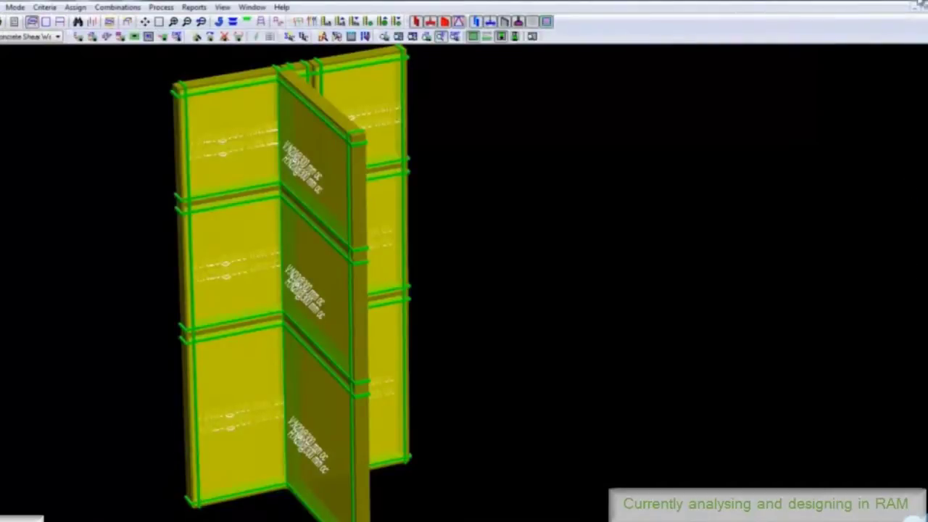
click(919, 5)
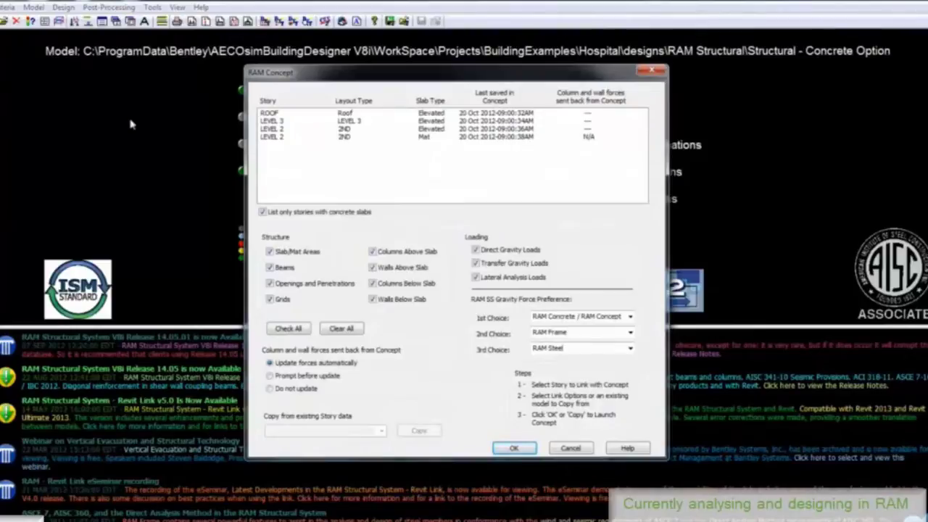
Launch RAM Concept for the elevated LEVEL 2 slab with all link options cleared, and display the Drawing Import standard plan
click(332, 131)
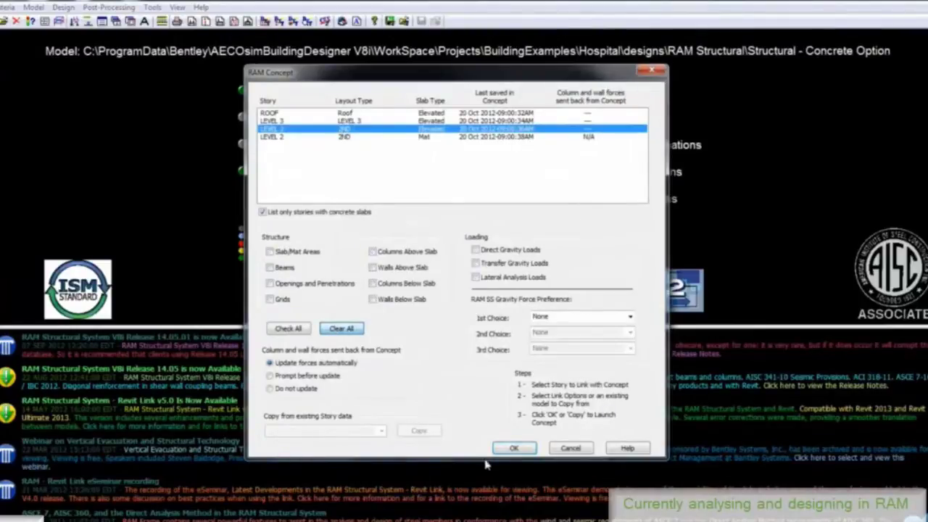
click(514, 448)
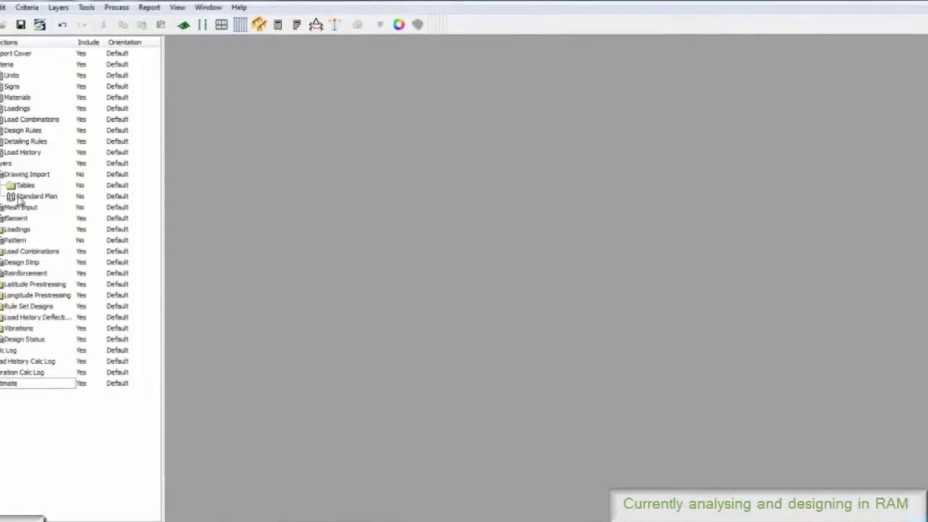
double_click(22, 197)
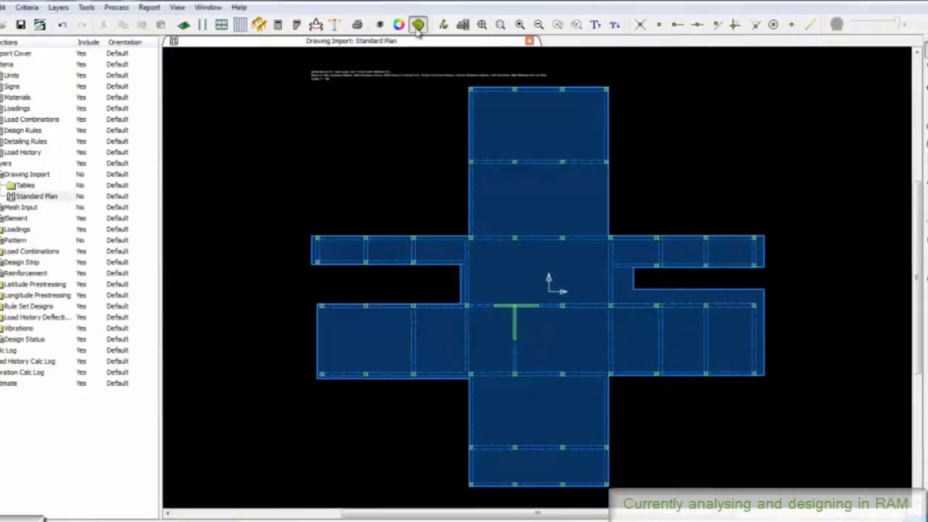
Plot the slab's Dead Load vertical deflection as a color contour with standard context, and inspect the contour values
click(418, 24)
click(434, 105)
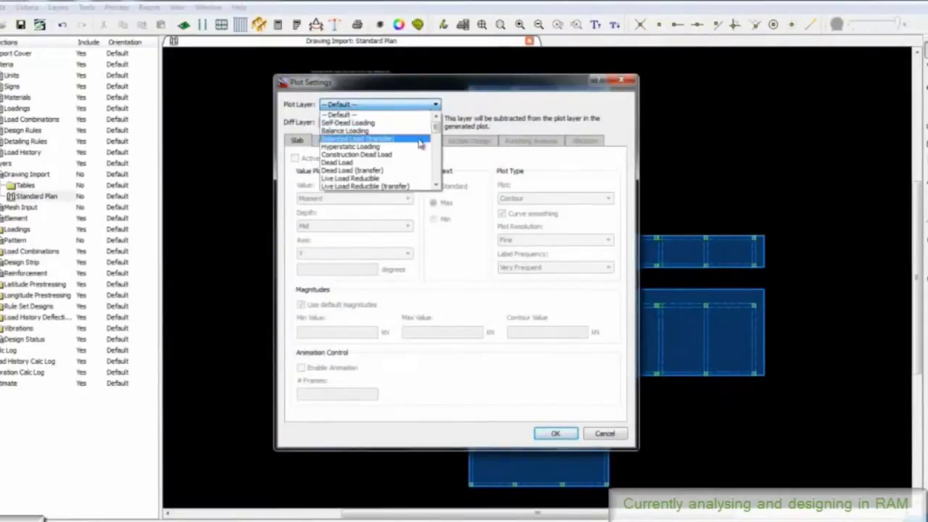
click(340, 162)
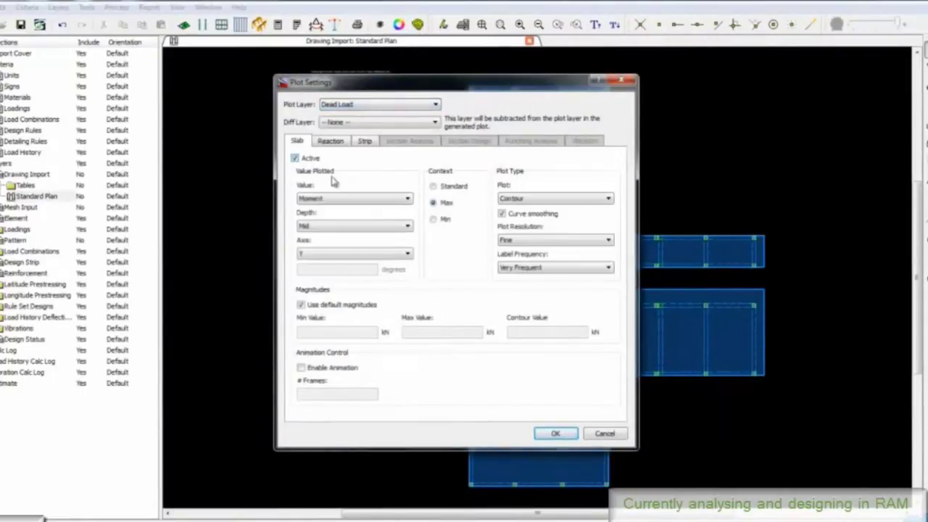
click(407, 198)
click(382, 280)
click(438, 187)
click(606, 198)
click(606, 216)
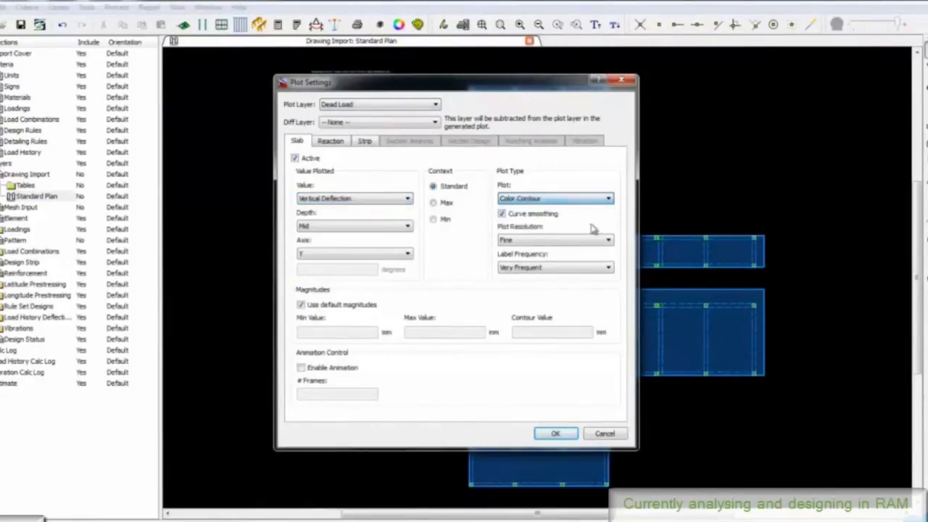
click(556, 434)
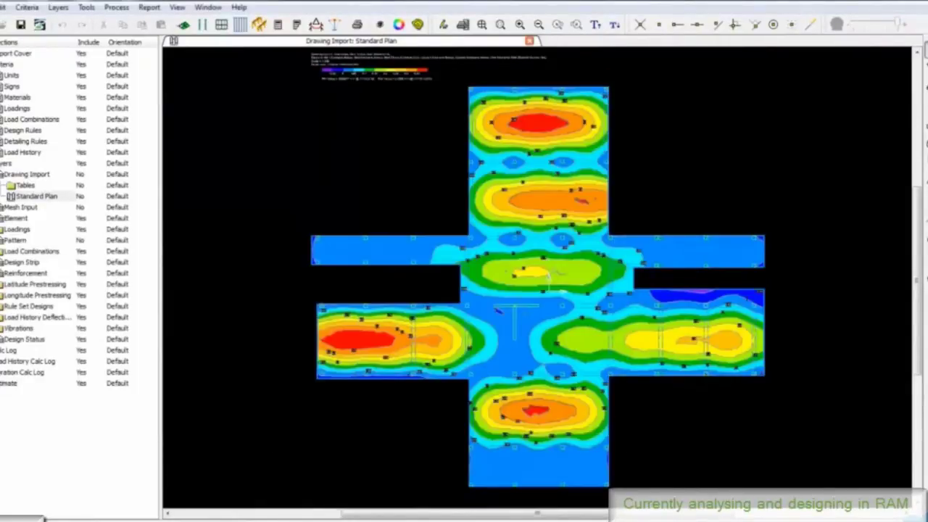
scroll(296, 385, up, 5)
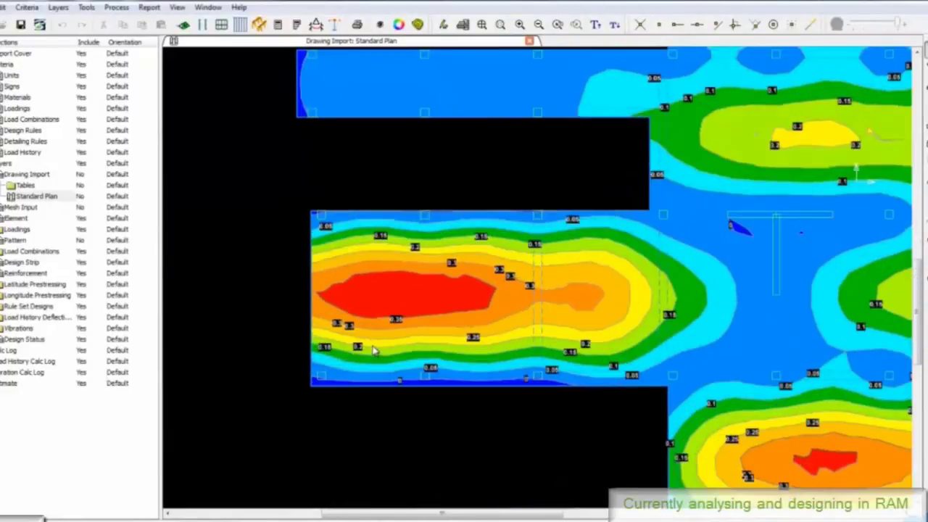
scroll(371, 348, up, 1)
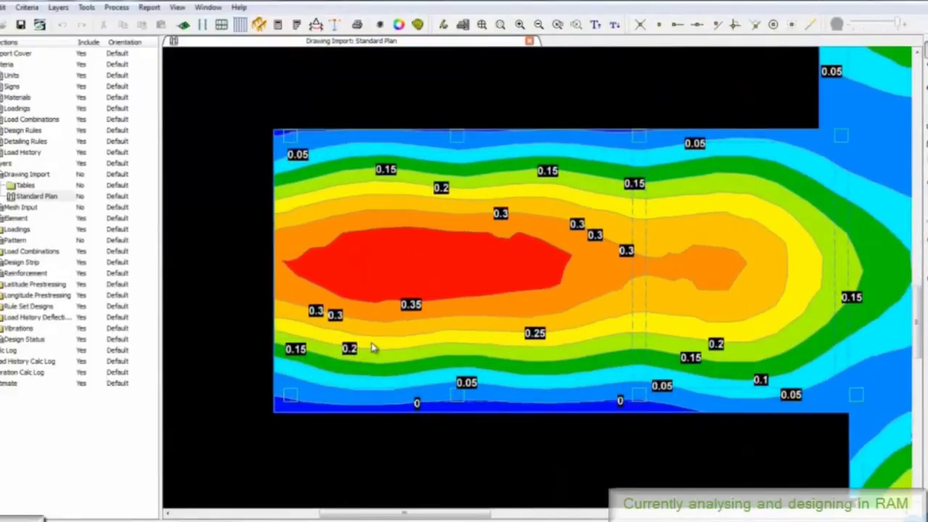
scroll(372, 348, down, 6)
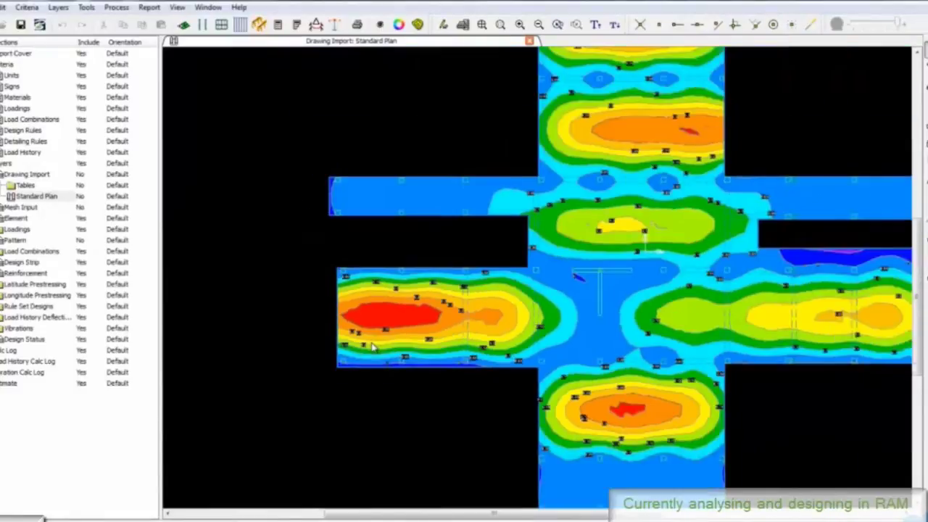
Open the Reinforcement standard plan and examine the reinforcement callouts near the middle of the slab
click(36, 195)
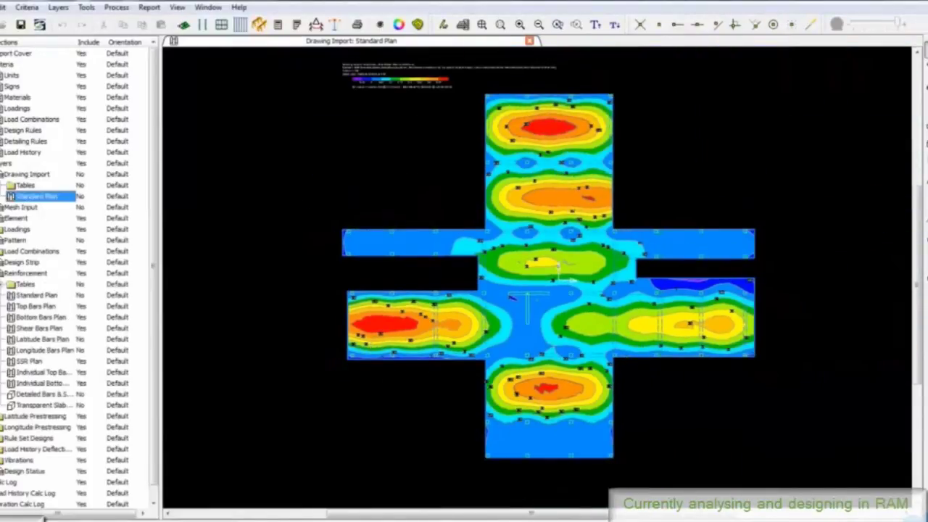
click(36, 295)
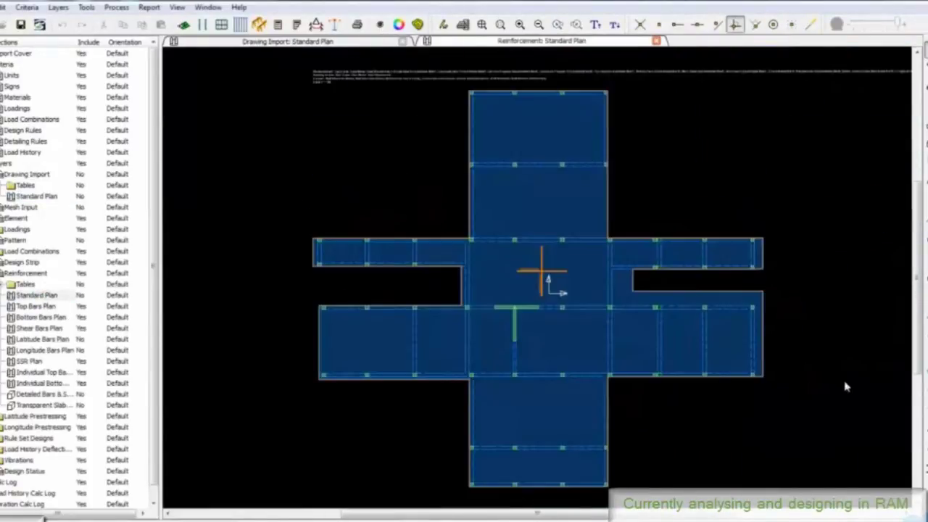
scroll(545, 274, up, 5)
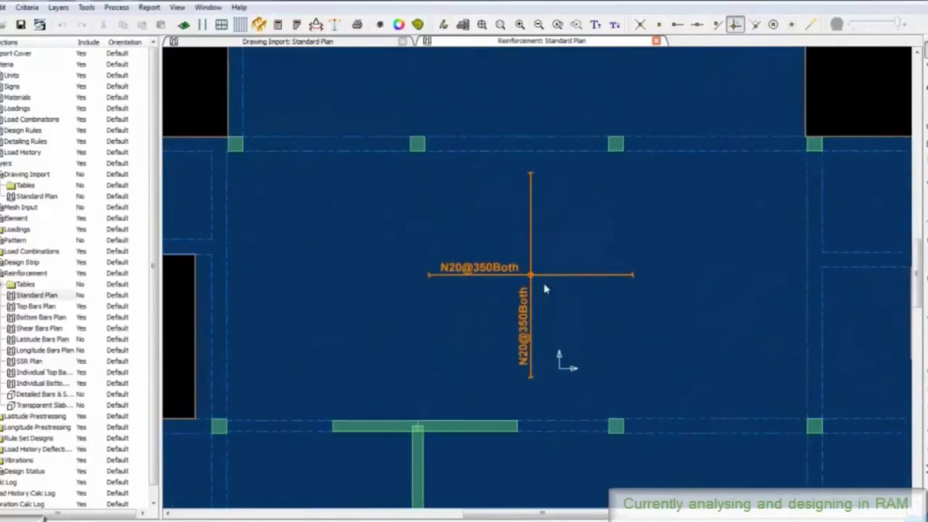
scroll(693, 392, down, 5)
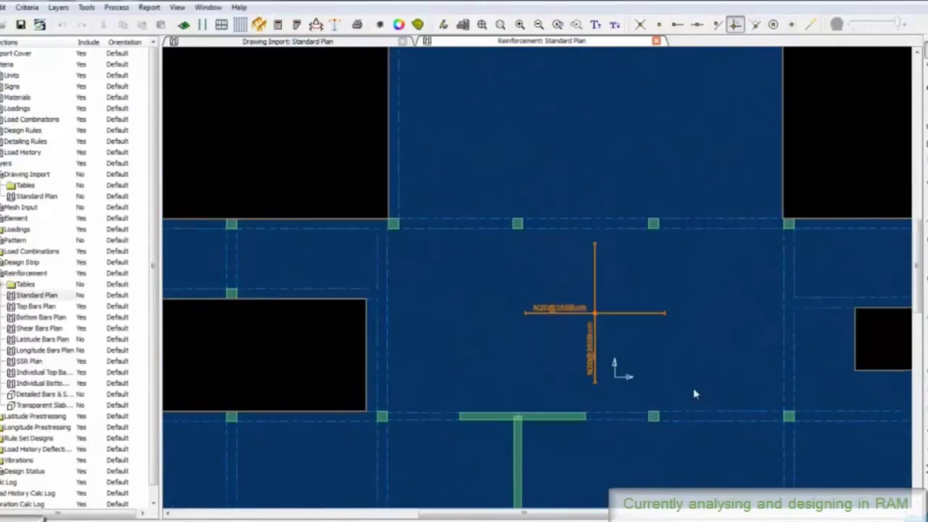
middle_drag(720, 275, 646, 198)
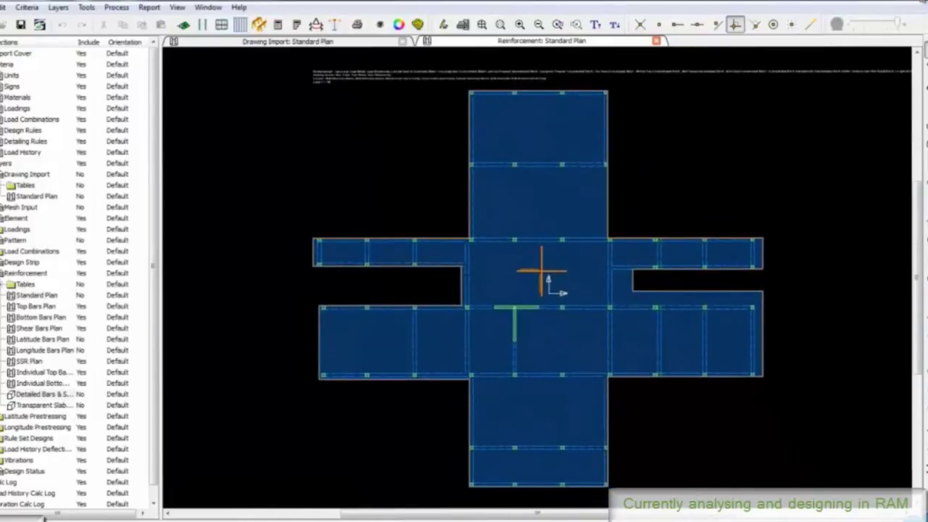
Close RAM Concept and start updating the existing ISM repository from RAM Manager with the RAM Concept data included
click(923, 1)
click(472, 279)
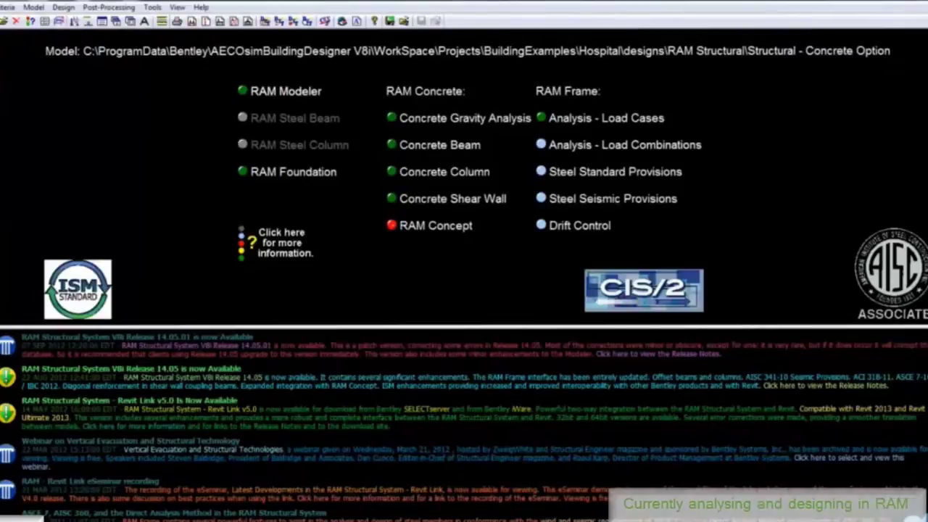
click(2, 7)
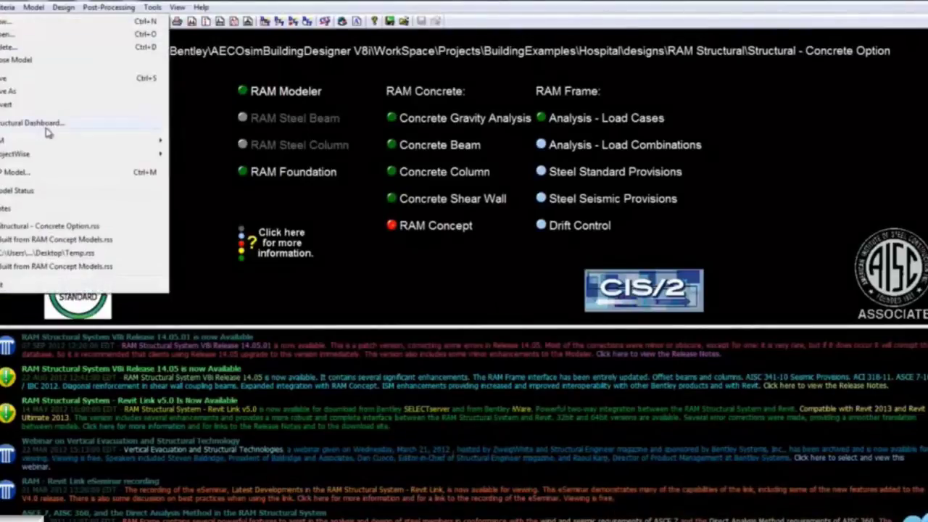
mouse_move(67, 142)
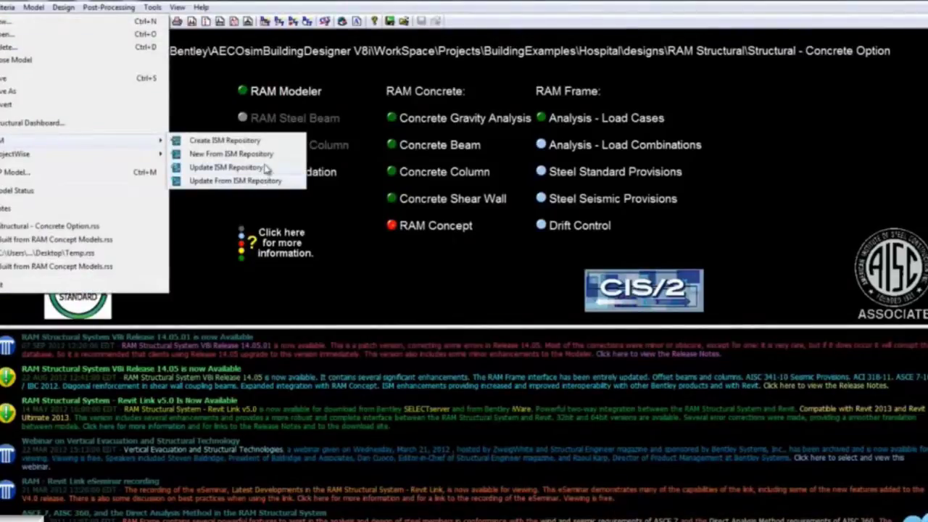
click(239, 167)
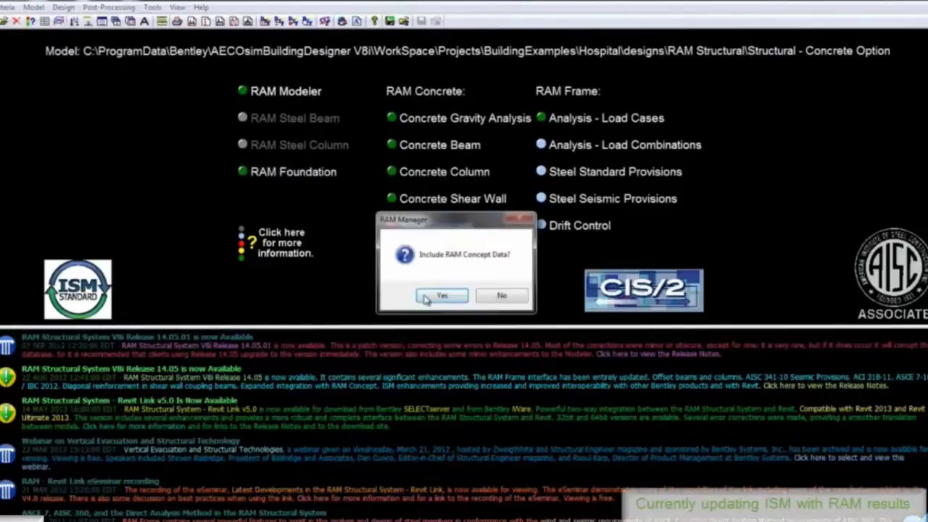
click(439, 297)
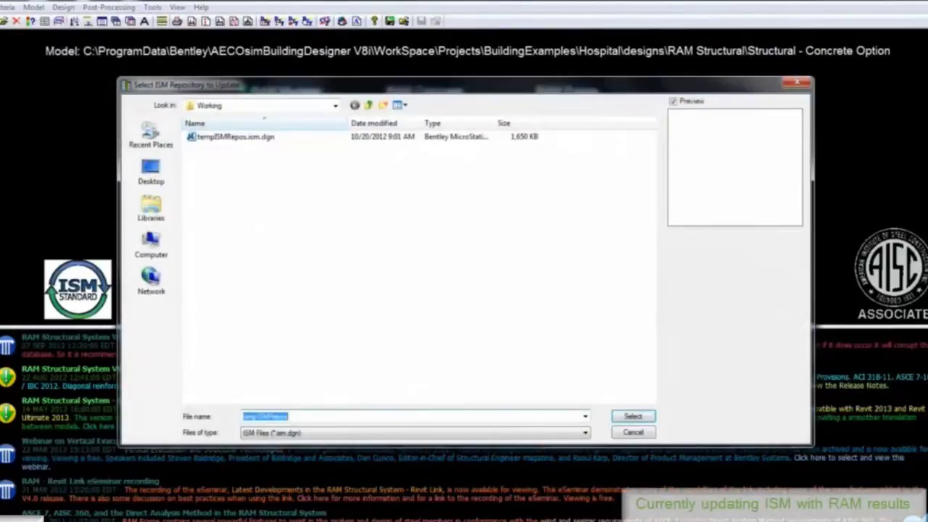
Choose Structural - Concrete Option.ism.dgn in the designs folder as the repository to update, and save the latest model changes
click(151, 138)
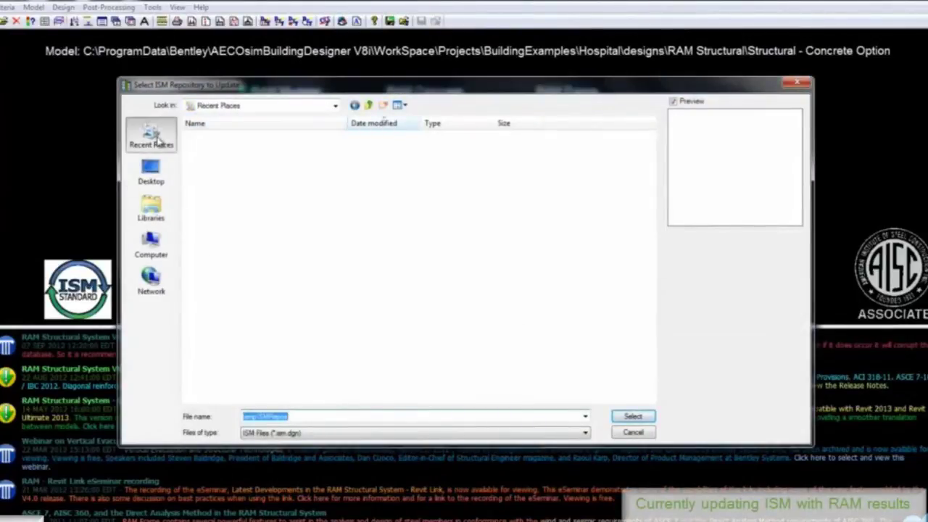
double_click(209, 149)
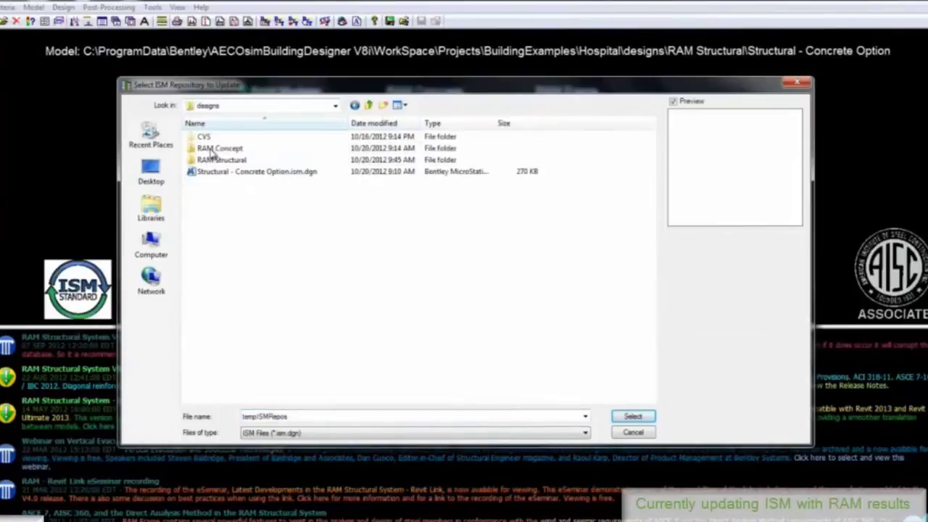
click(249, 173)
click(647, 423)
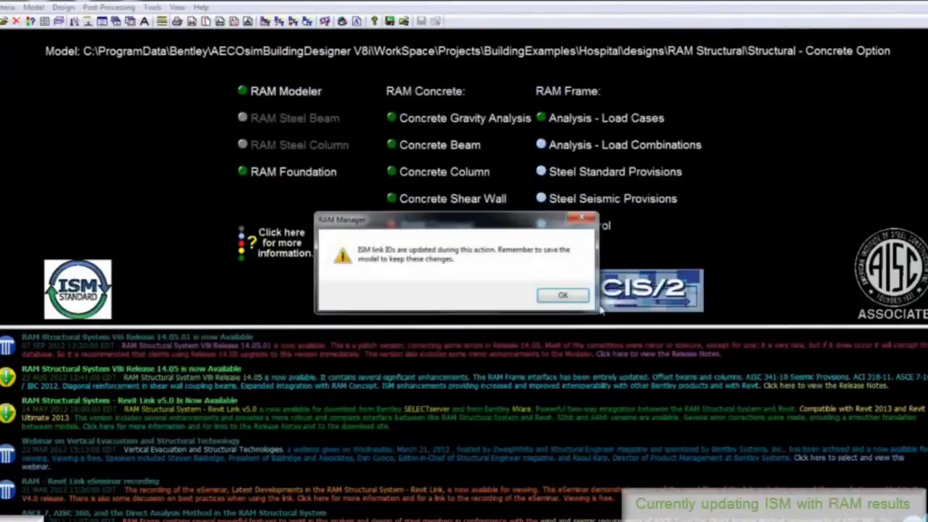
click(572, 294)
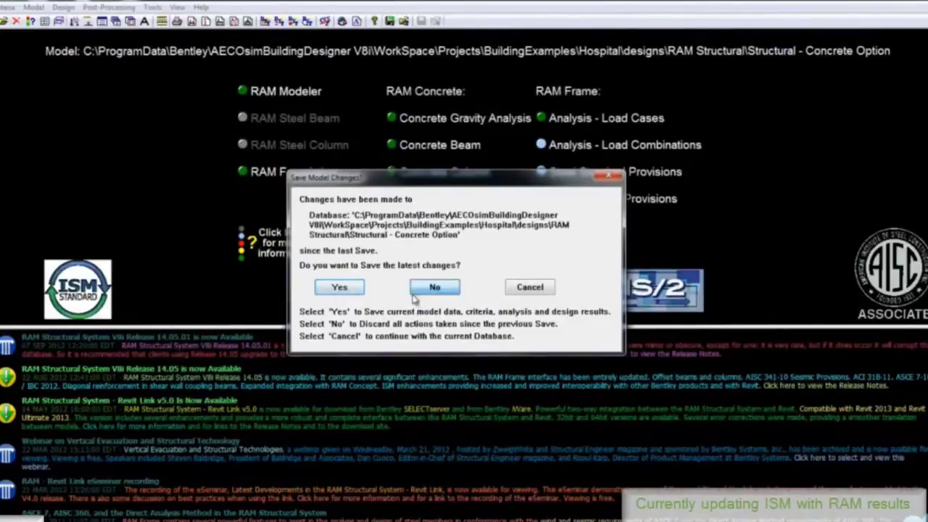
click(339, 287)
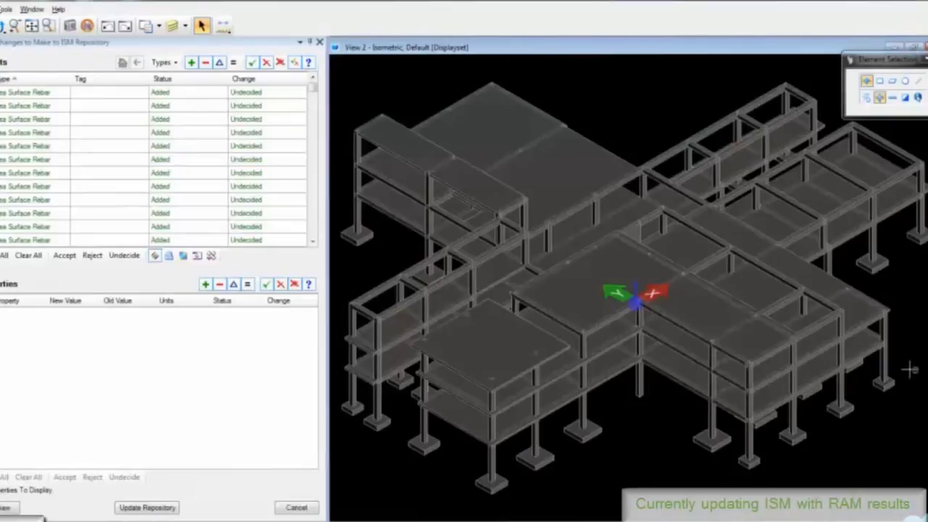
Accept all the listed object changes for the ISM repository and preview them in the isometric view
click(314, 90)
mouse_move(313, 90)
mouse_down()
mouse_move(316, 239)
mouse_move(311, 79)
mouse_up()
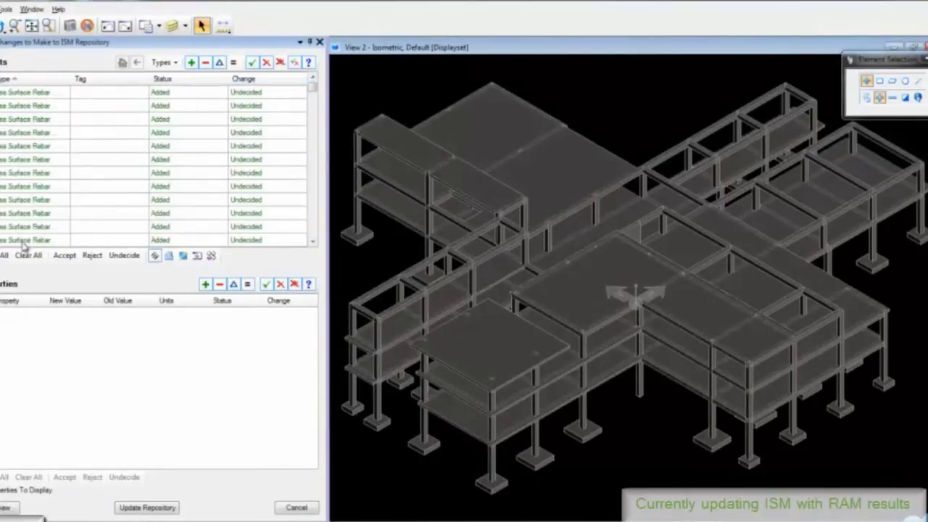
click(4, 256)
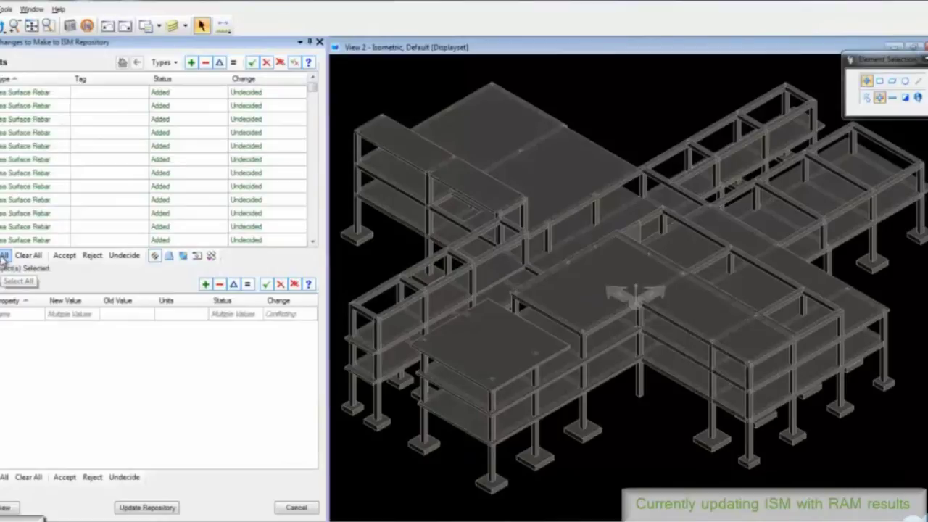
click(64, 256)
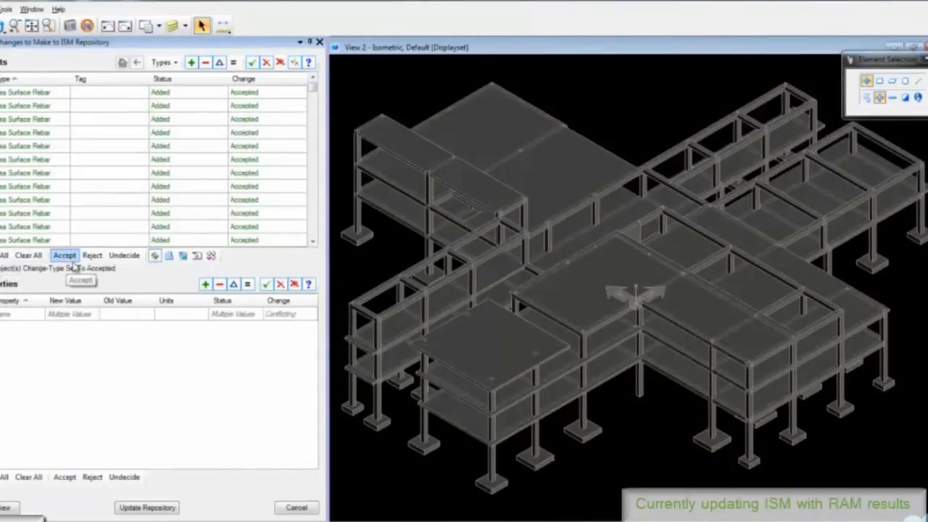
click(7, 508)
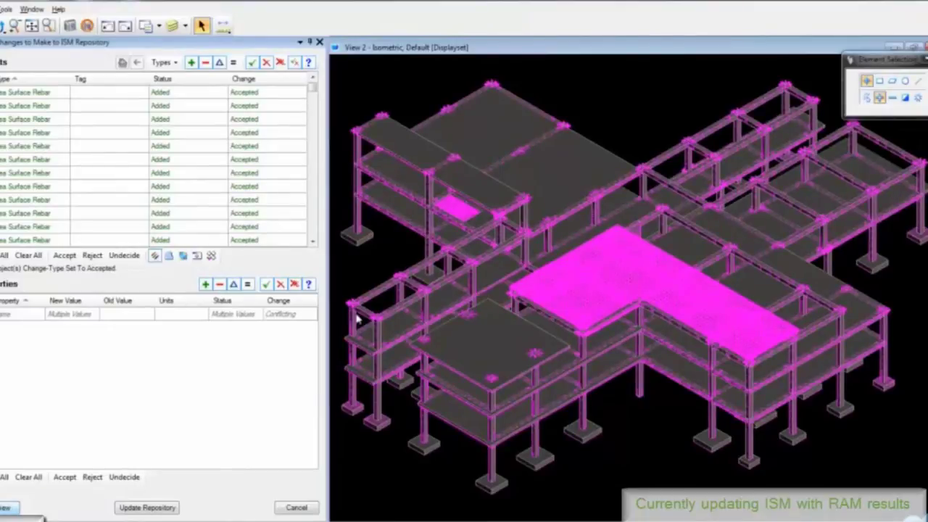
Display the model's concrete as transparent and examine the column, beam, slab and footing reinforcement up close at the building's near corner
click(49, 27)
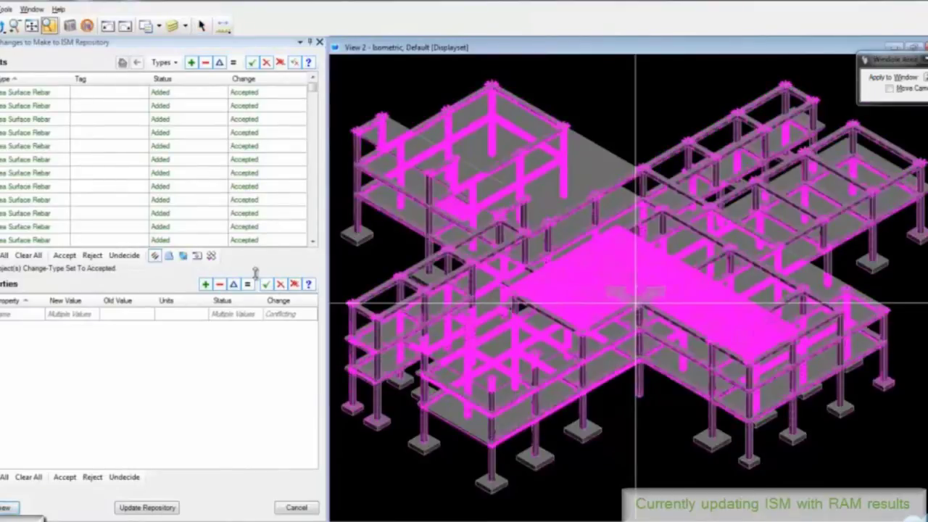
click(398, 382)
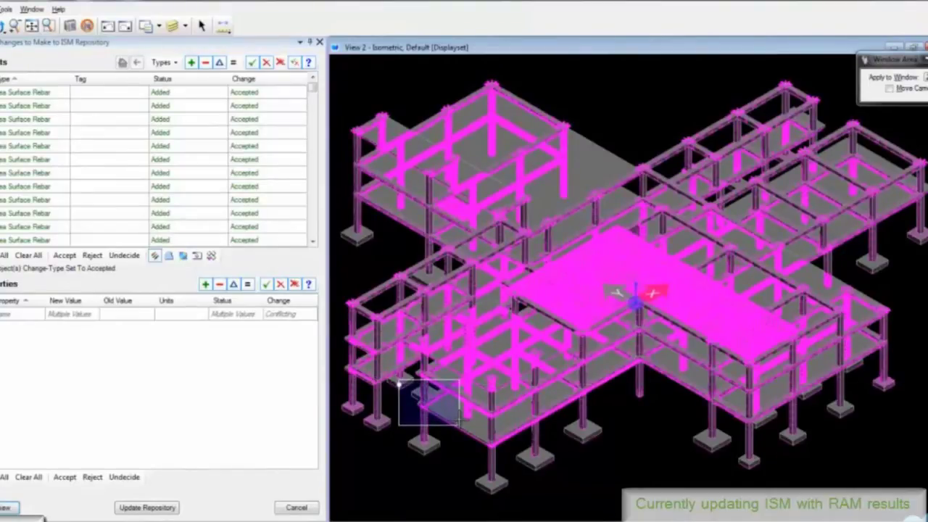
click(458, 420)
click(183, 255)
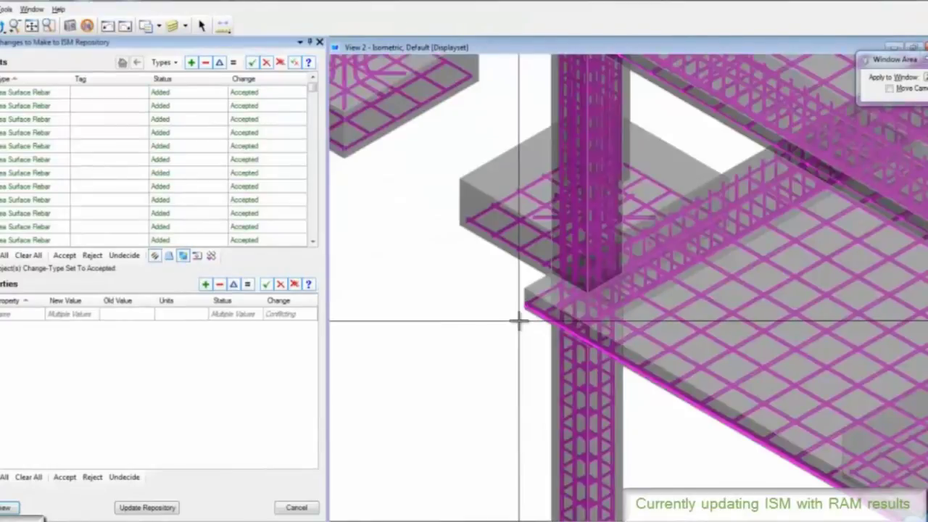
scroll(519, 321, down, 2)
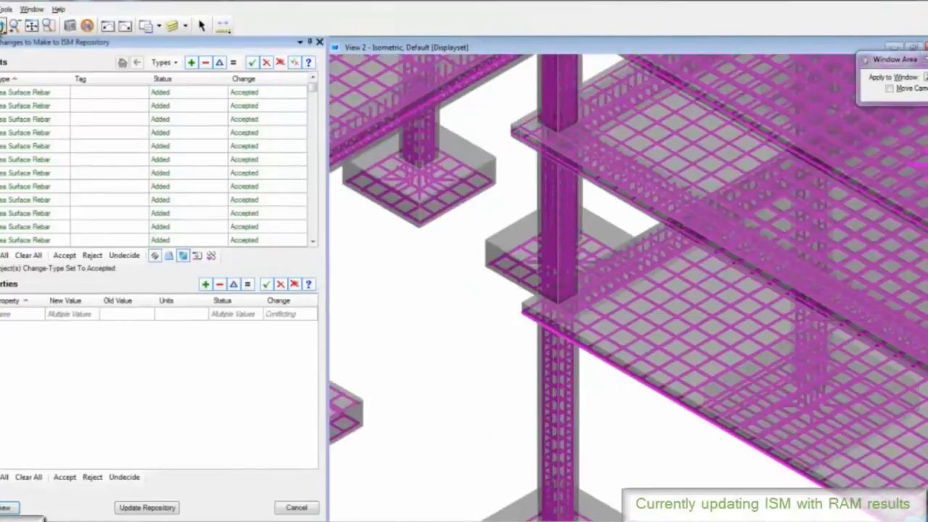
click(4, 26)
drag(586, 363, 564, 329)
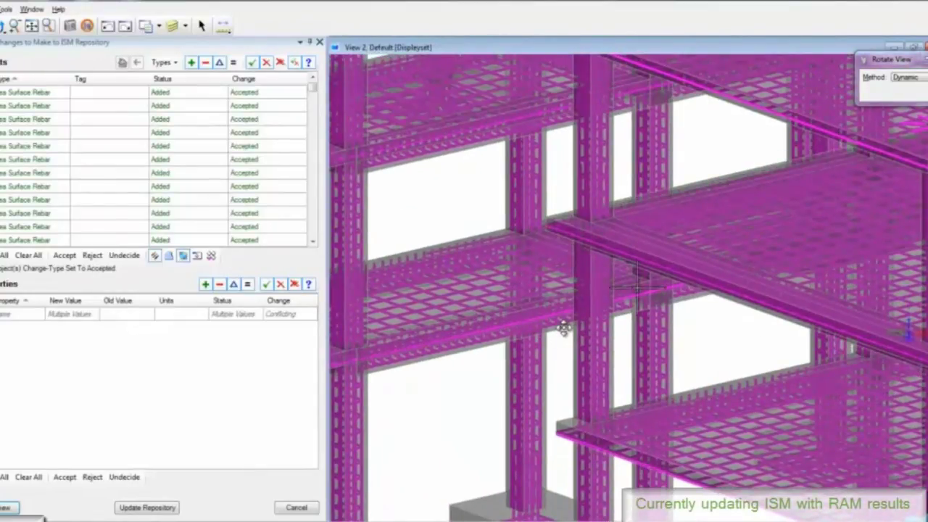
click(31, 26)
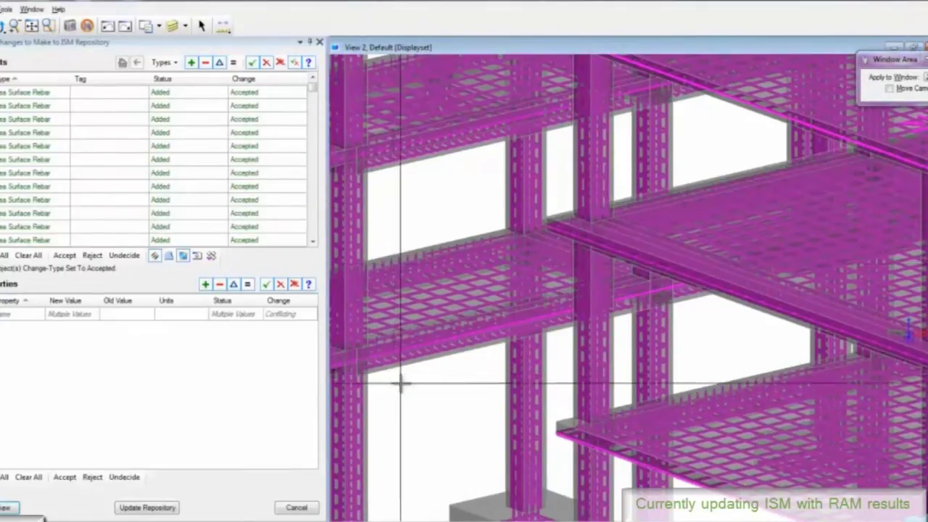
click(420, 399)
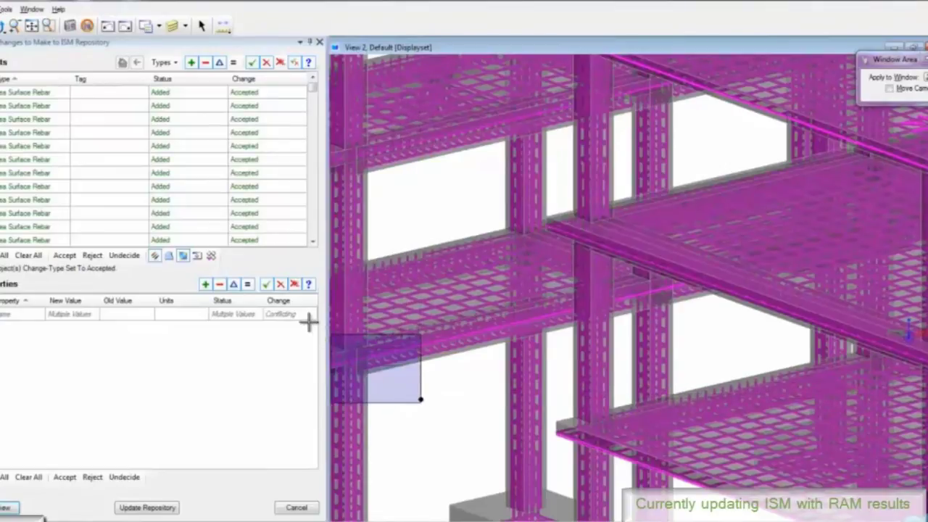
click(331, 322)
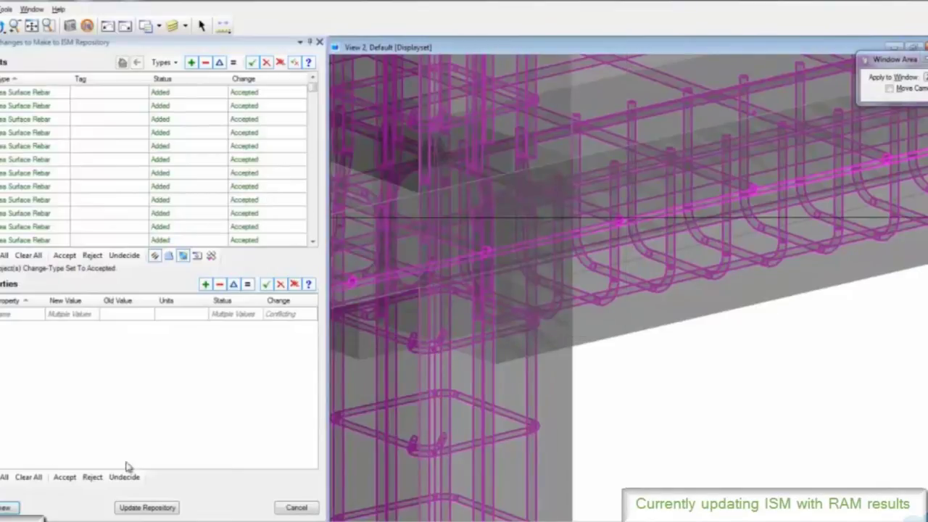
Turn off the transparent display and examine the solid slab corner, columns and footings at the near end of the building
click(182, 255)
click(32, 26)
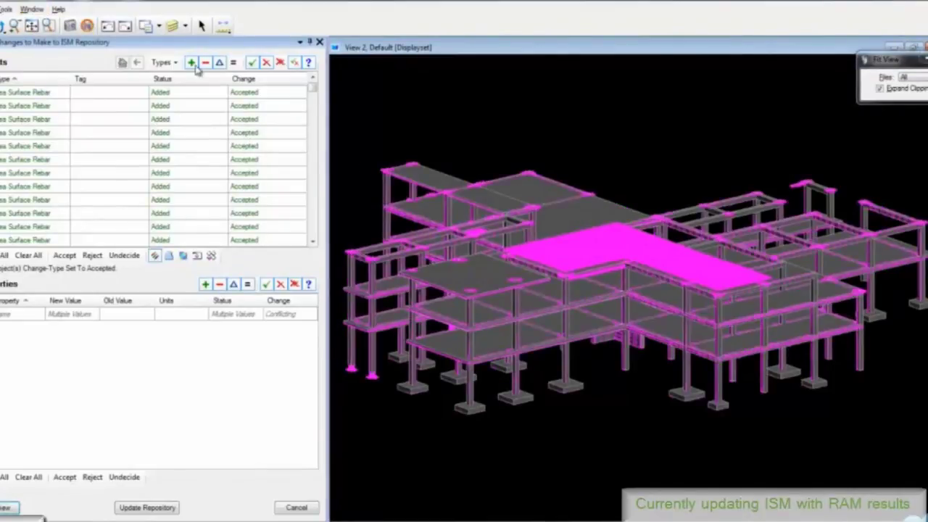
click(48, 26)
click(403, 323)
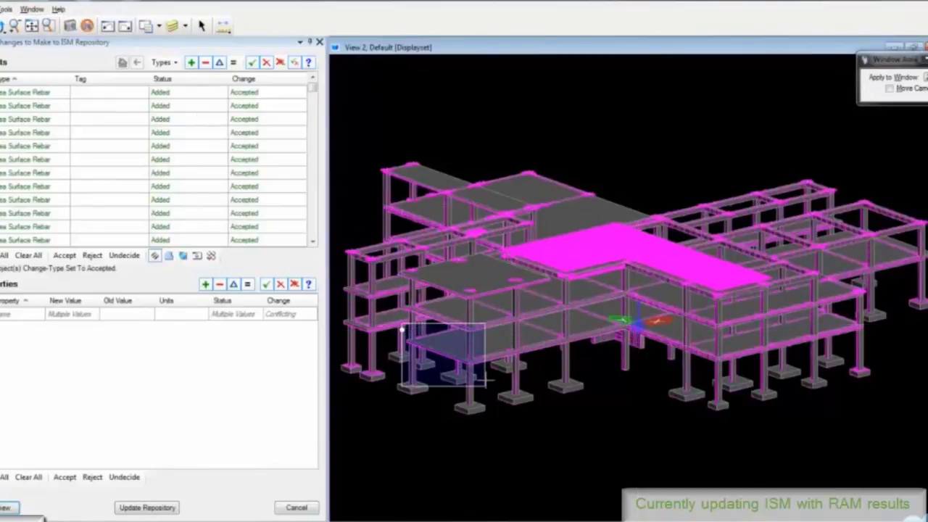
click(487, 390)
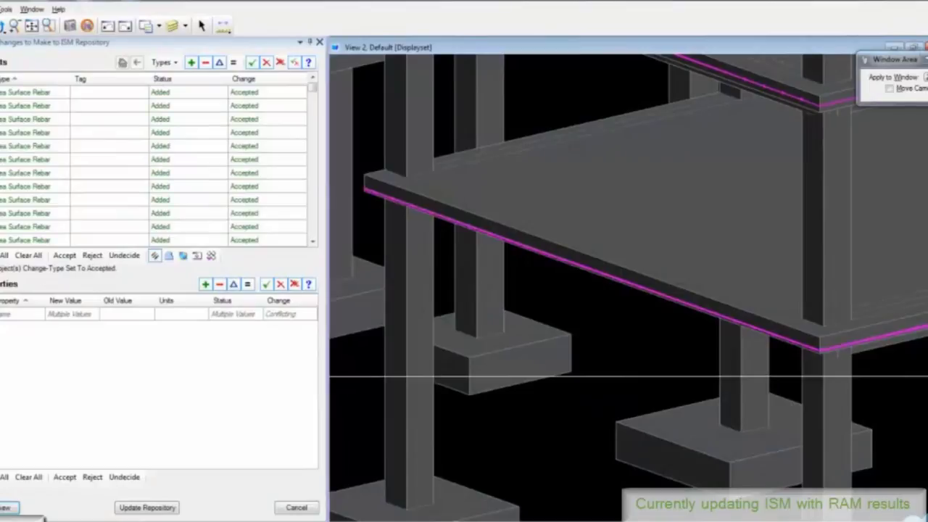
Update the ISM repository with the change description "Add reinforcing from RAM"
click(138, 508)
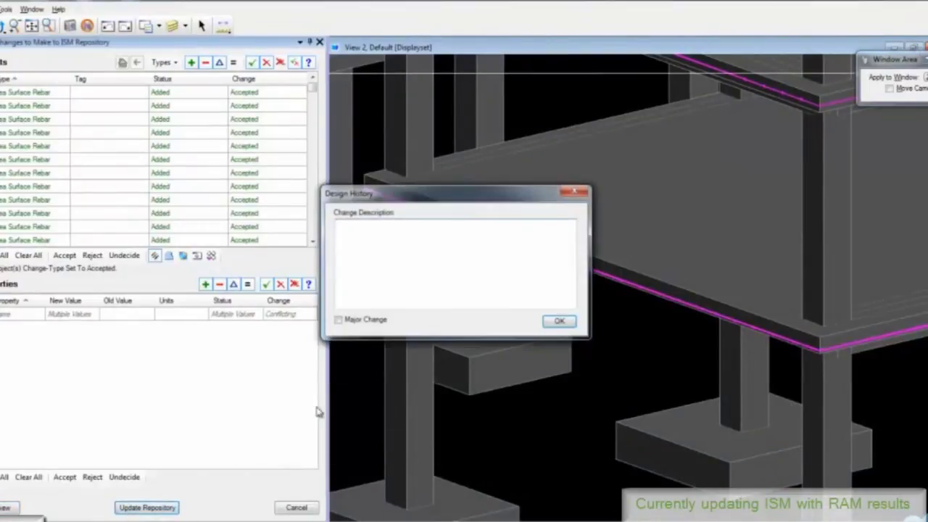
text(Add reinforcing from RAM.)
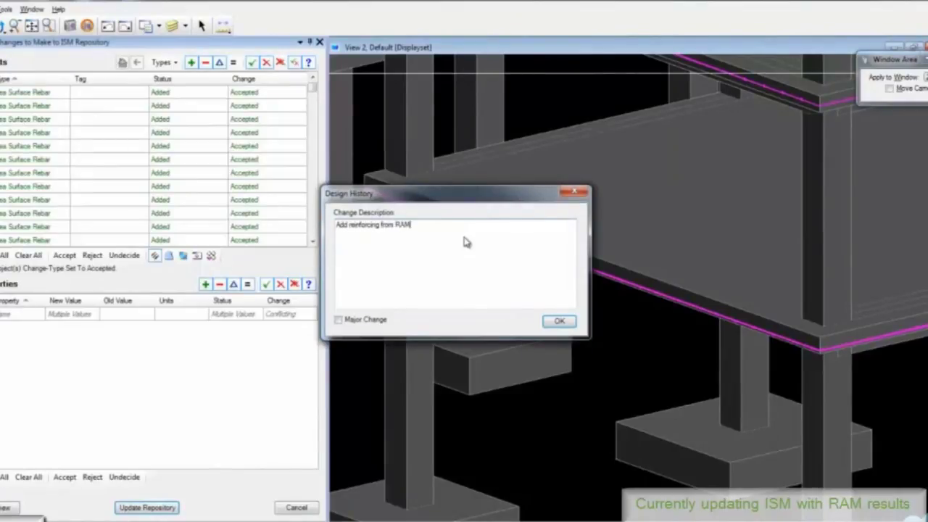
click(558, 321)
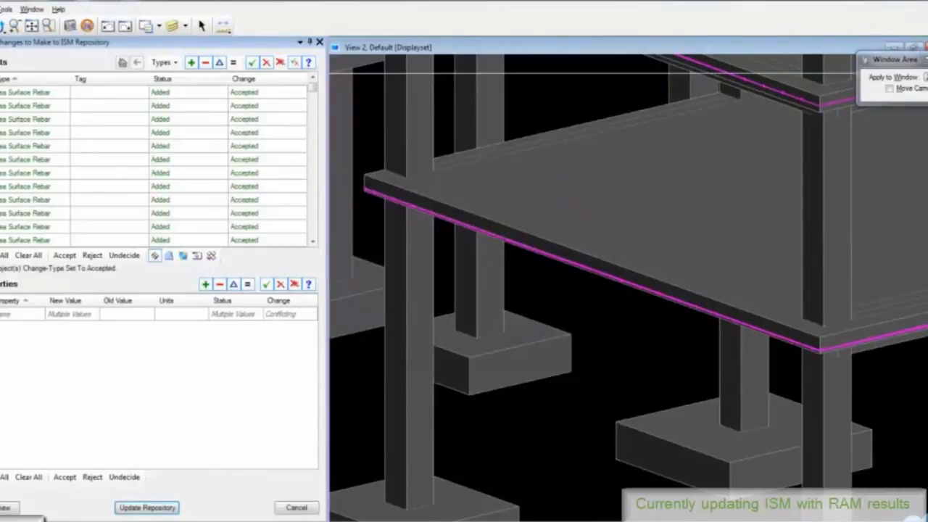